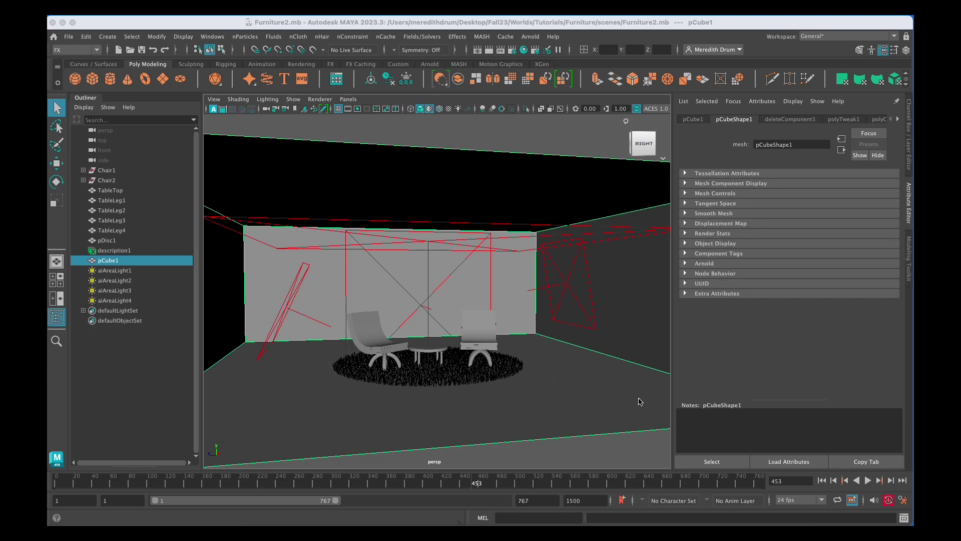
Orbit to a raised room view, run a test Arnold render, close it, and orbit closer to the chairs.
alt+drag(616, 370, 575, 382)
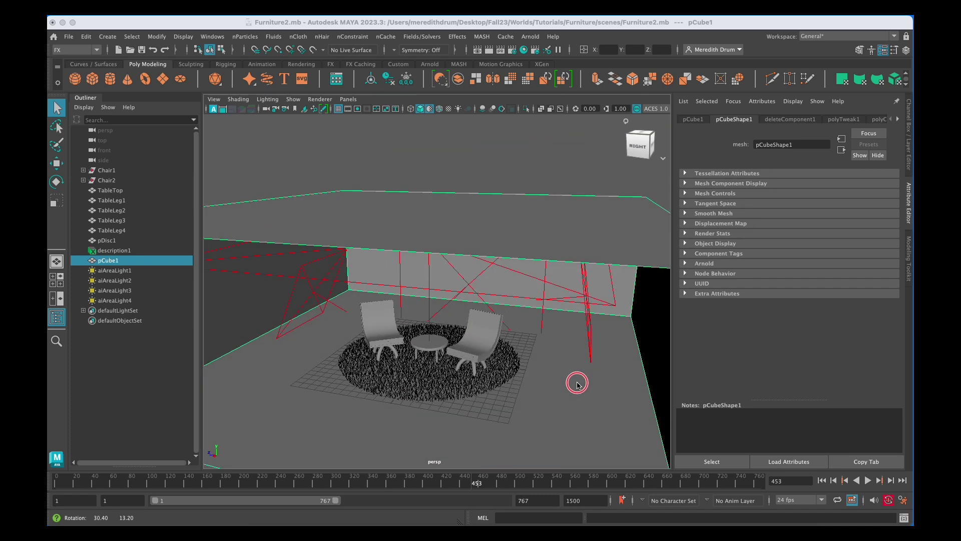
click(490, 51)
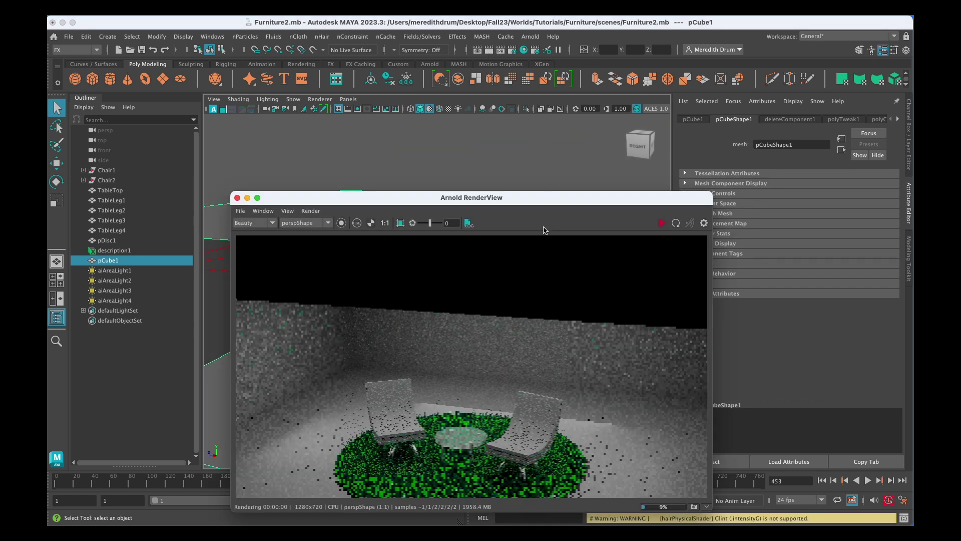
click(238, 197)
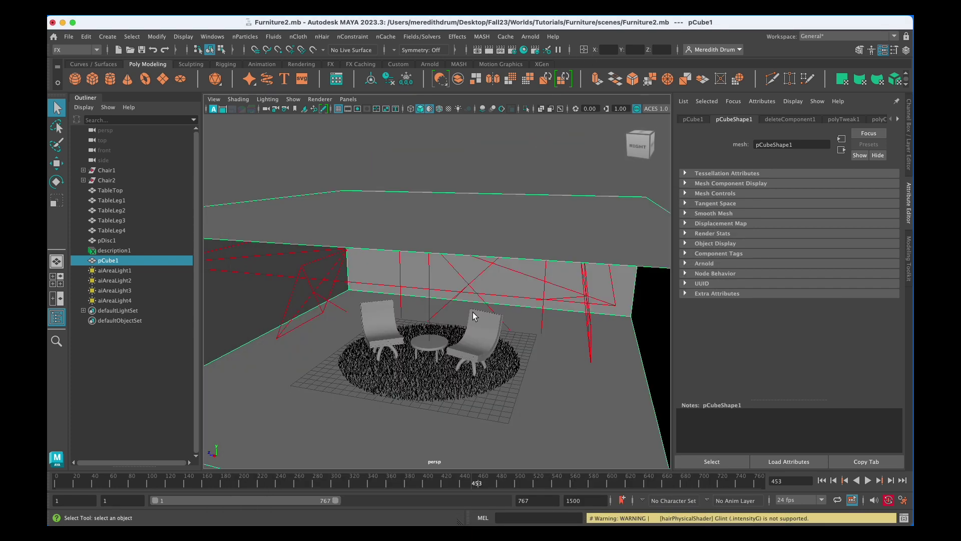
alt+drag(486, 302, 485, 281)
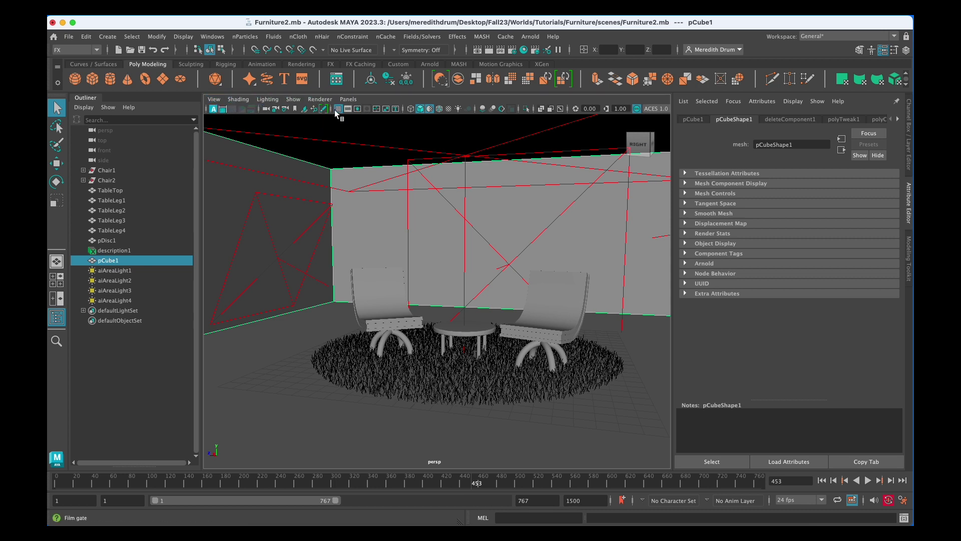
Turn on the resolution gate to show the 1280 x 720 frame and nudge the camera angle.
click(356, 108)
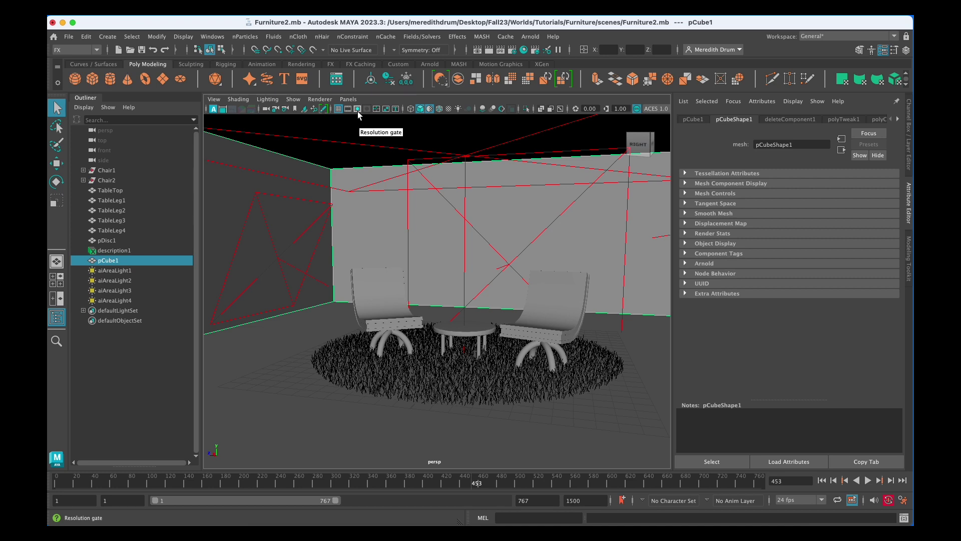
click(358, 109)
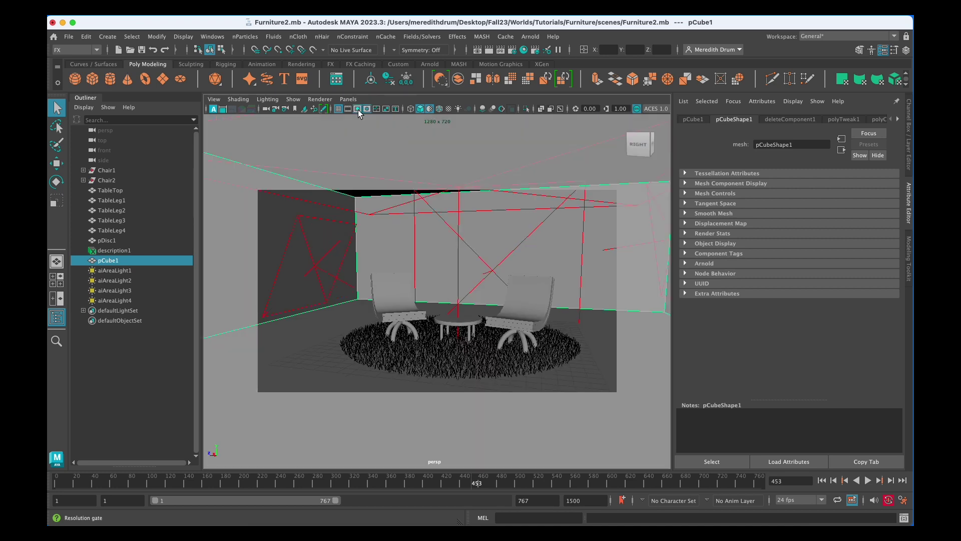
mouse_move(477, 351)
alt+mouse_down()
mouse_move(523, 345)
mouse_move(510, 340)
mouse_move(484, 353)
alt+mouse_up()
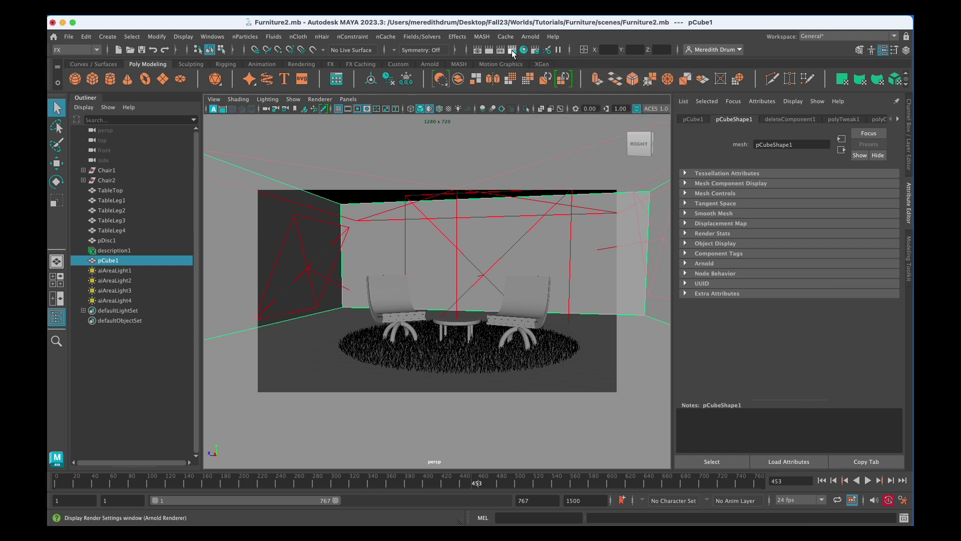
In Render Settings, set the image format to JPEG and the file name prefix to testRoom.
click(212, 37)
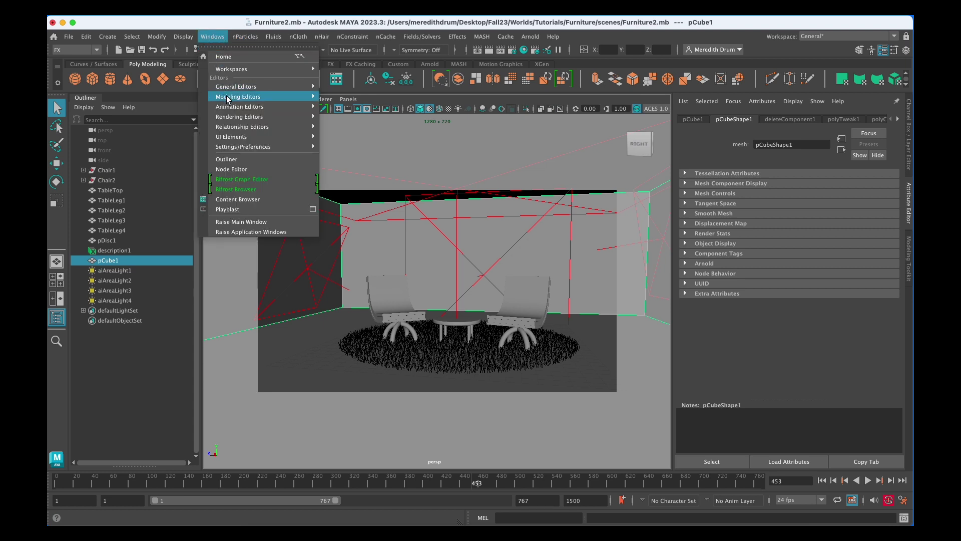
mouse_move(280, 116)
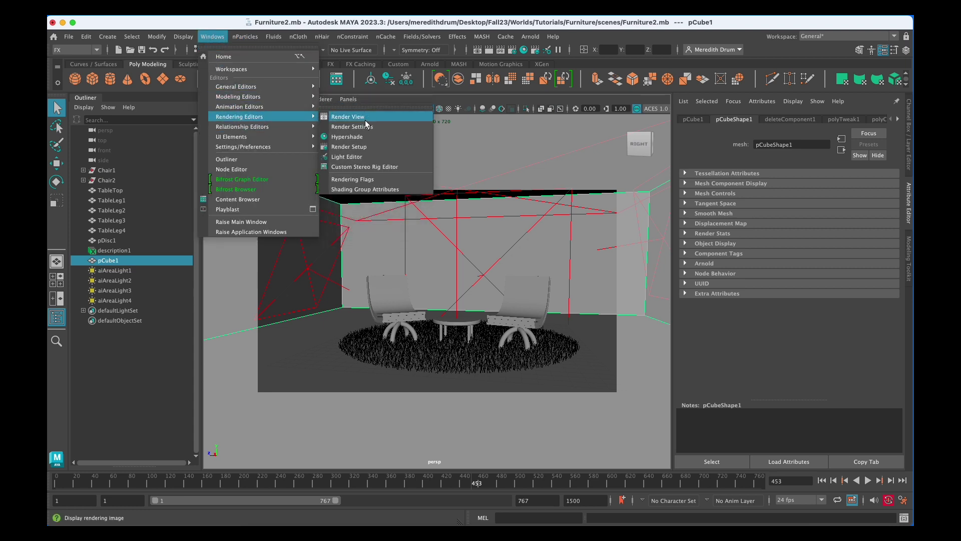
click(363, 127)
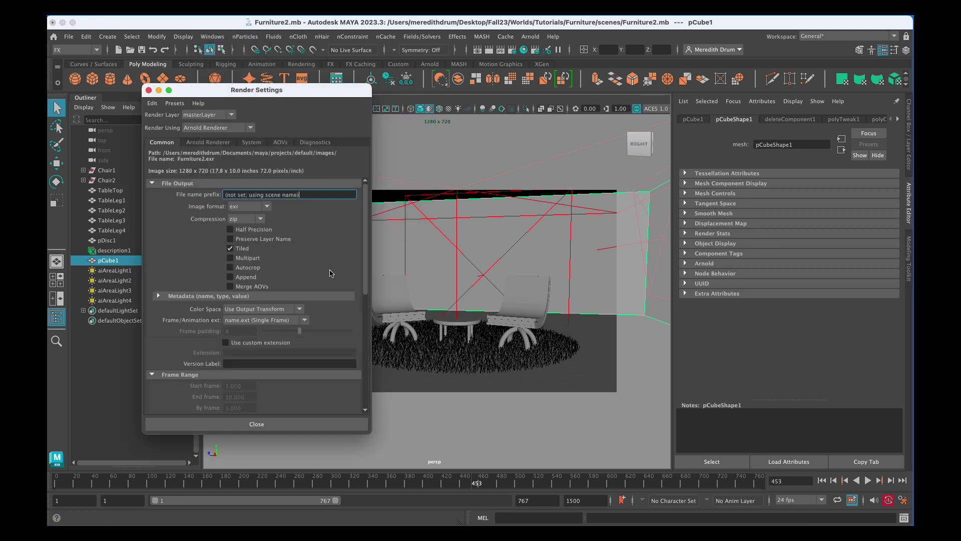
click(267, 207)
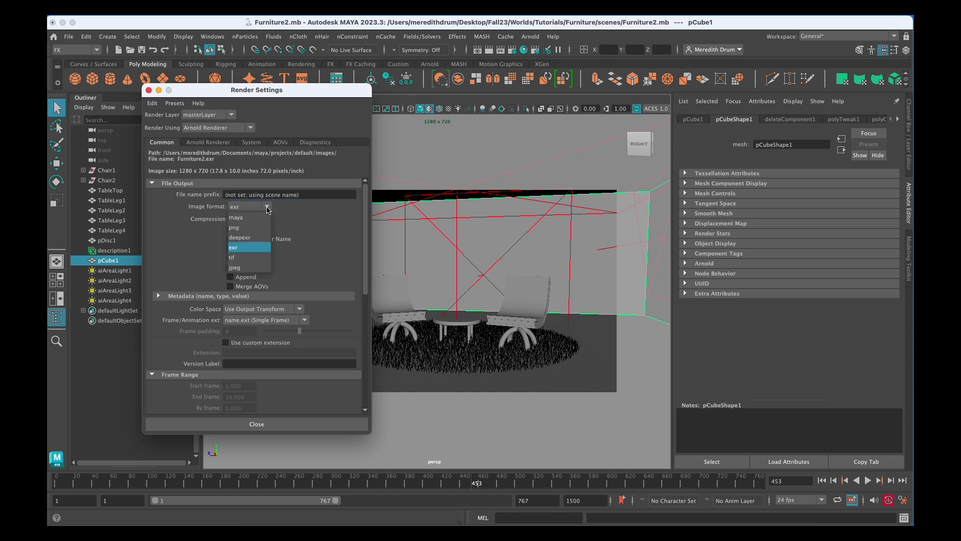
click(241, 267)
drag(318, 196, 192, 198)
text(te)
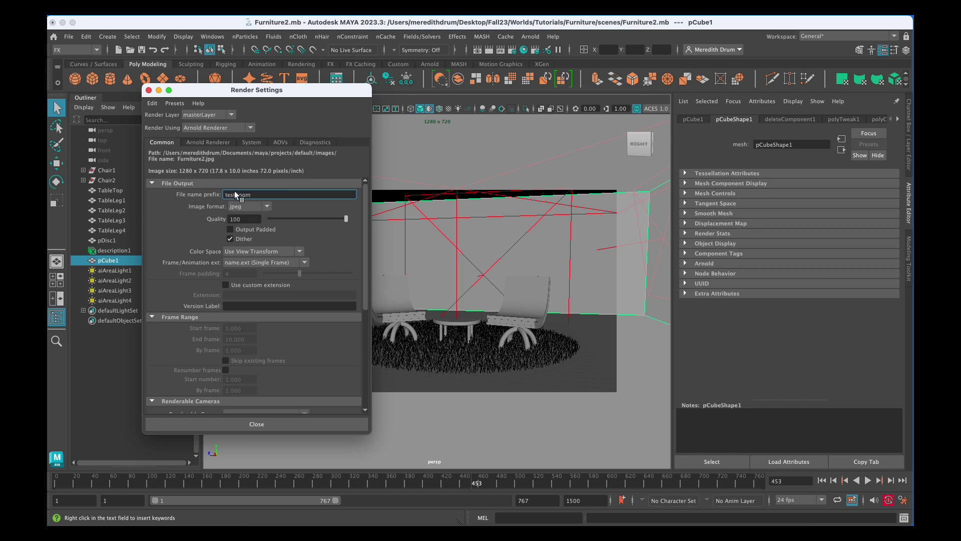
text(stRoom)
Keep single-frame naming, persp as the render camera, and the HD_720 1280 x 720 preset.
click(303, 263)
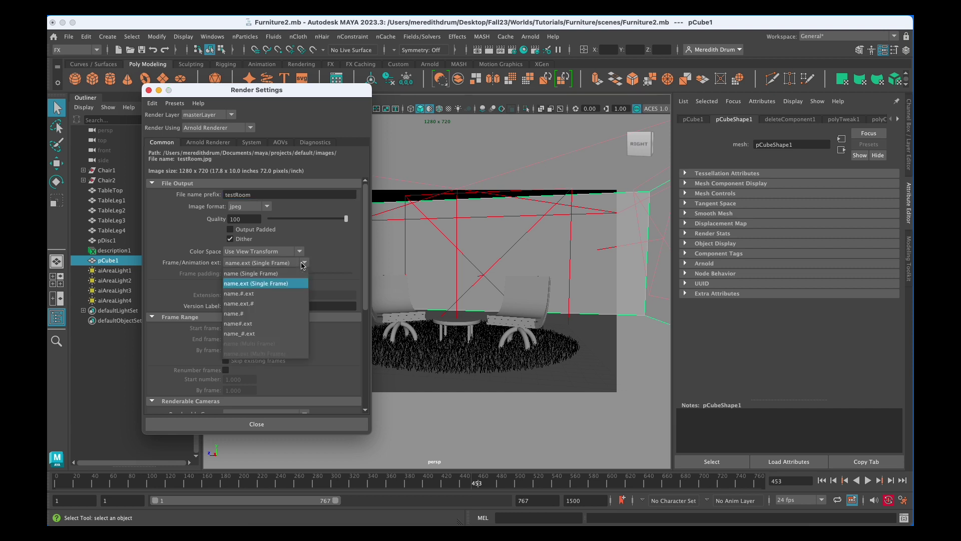
click(304, 264)
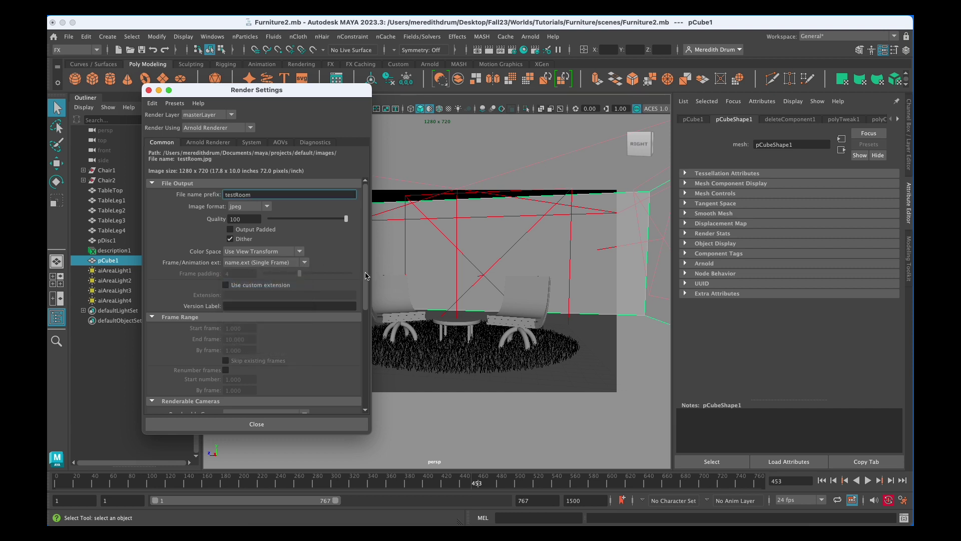
drag(368, 275, 381, 446)
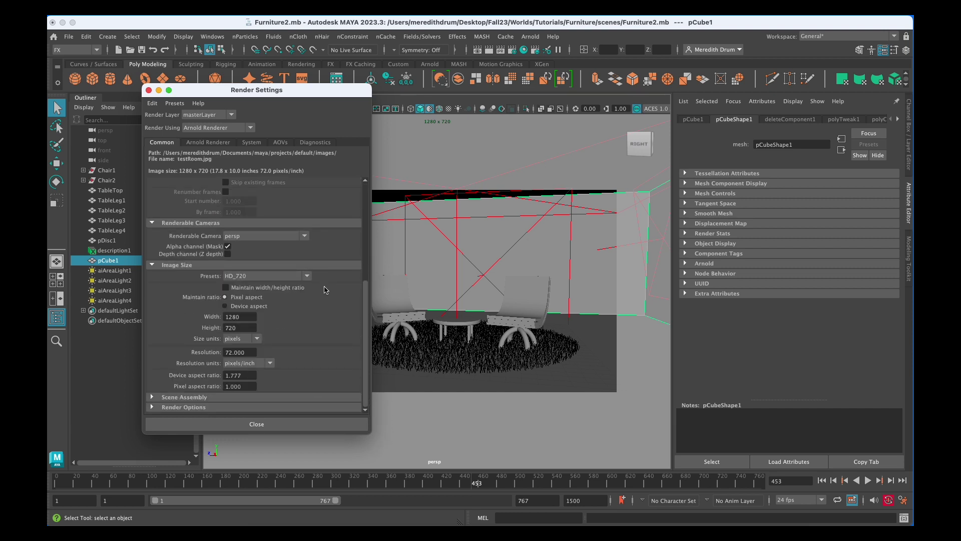
click(305, 236)
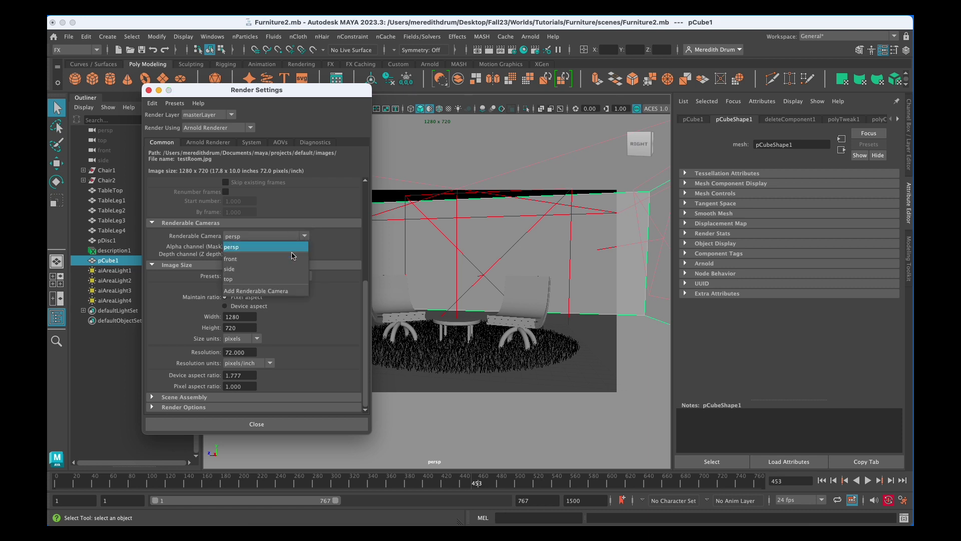
click(292, 250)
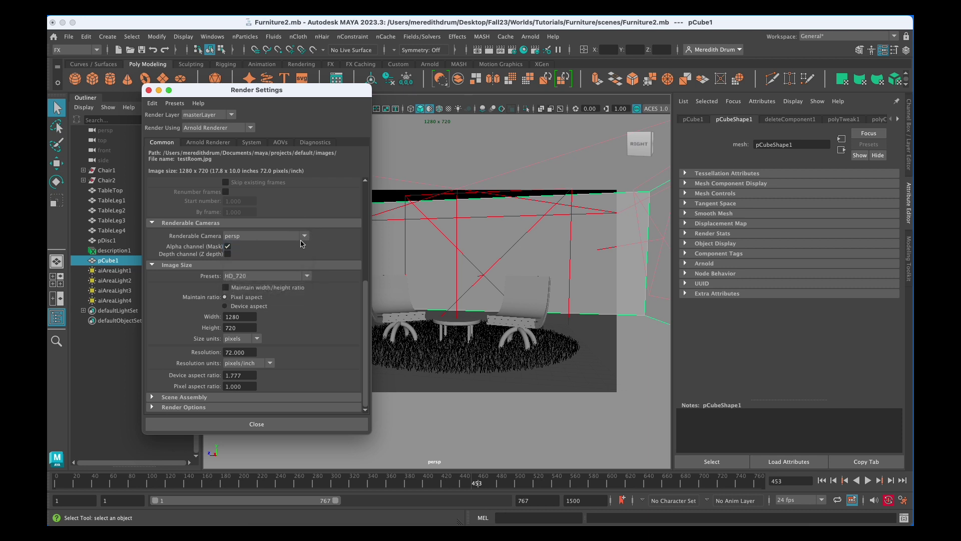
click(307, 276)
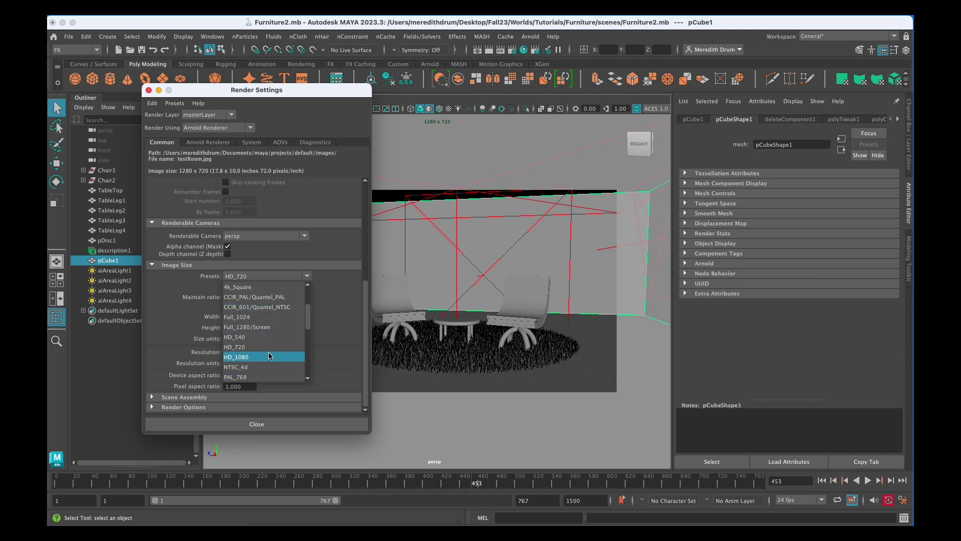
click(269, 345)
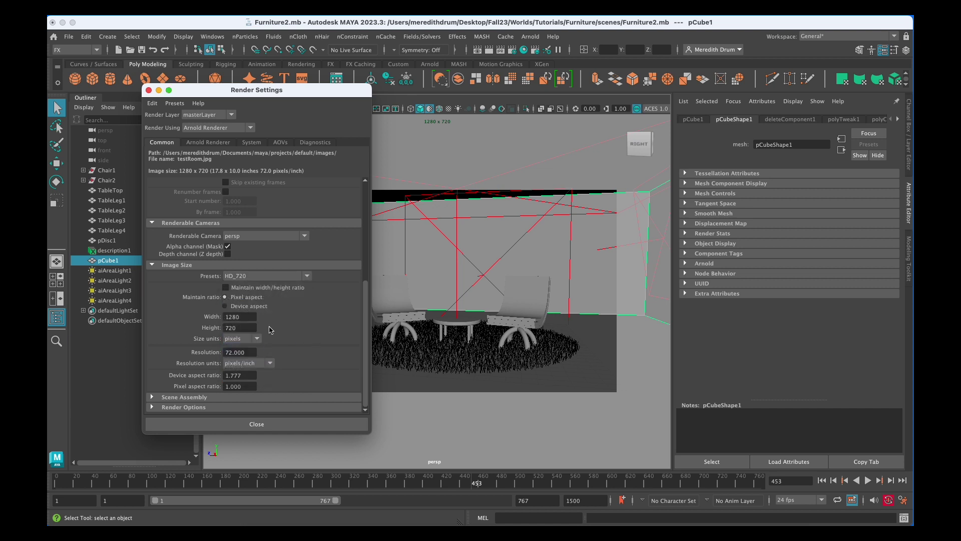
Close Render Settings and adjust the camera to a wider room view.
click(284, 425)
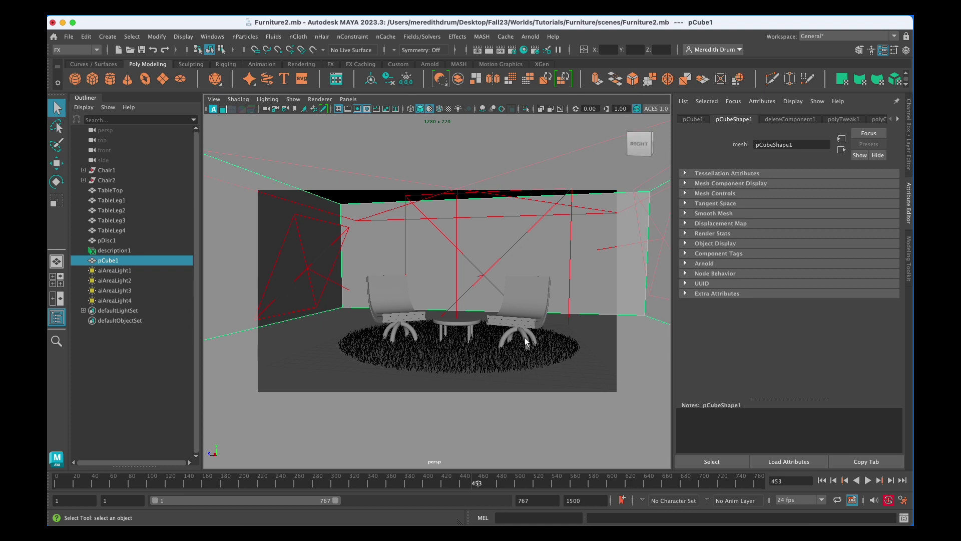
right_drag(520, 337, 521, 340)
click(490, 290)
mouse_move(574, 348)
alt+mouse_down()
mouse_move(541, 343)
mouse_move(569, 350)
mouse_move(545, 343)
mouse_move(562, 346)
alt+mouse_up()
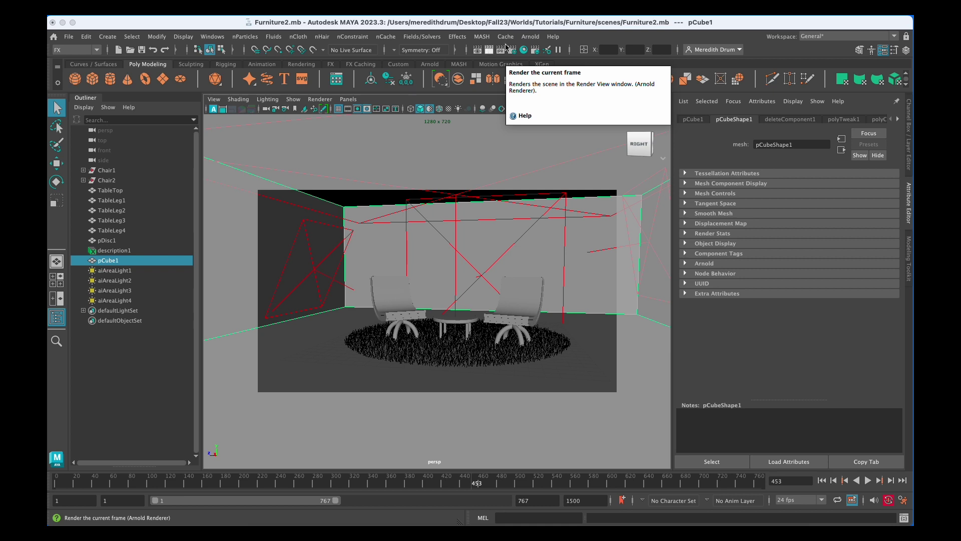
Look through the Arnold and Help menus, then dismiss them.
click(532, 37)
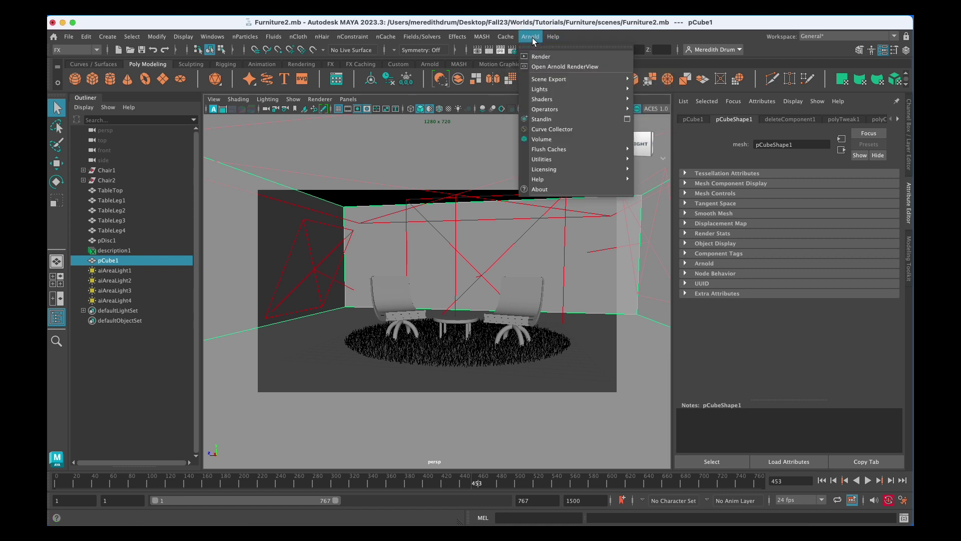
mouse_move(554, 37)
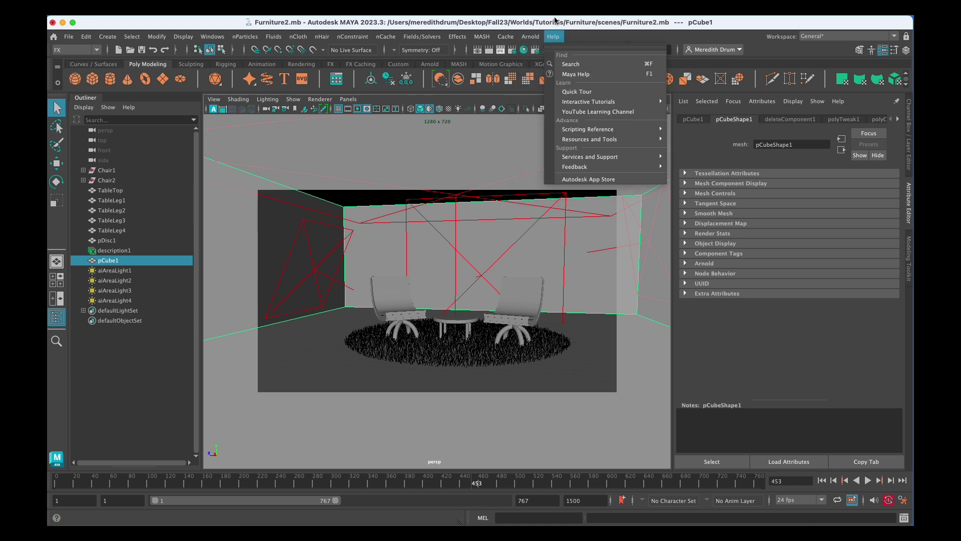
click(444, 148)
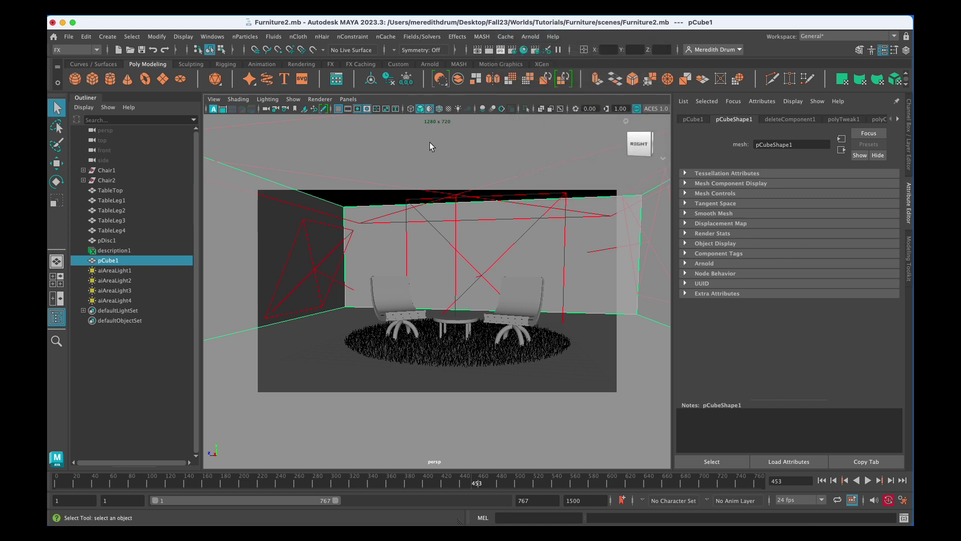
Render the room from the Arnold shelf and zoom the RenderView image out to fit.
click(429, 64)
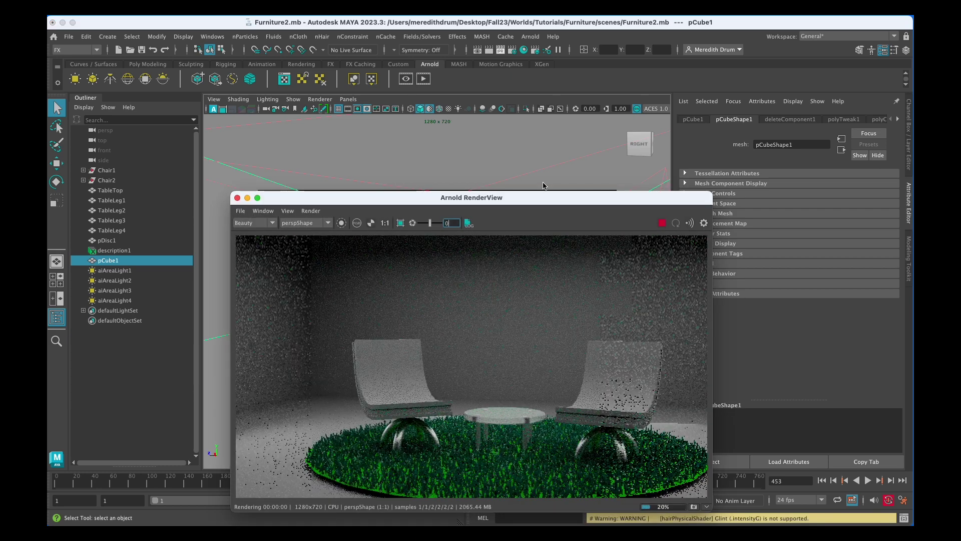
drag(537, 196, 468, 106)
scroll(521, 278, down, 3)
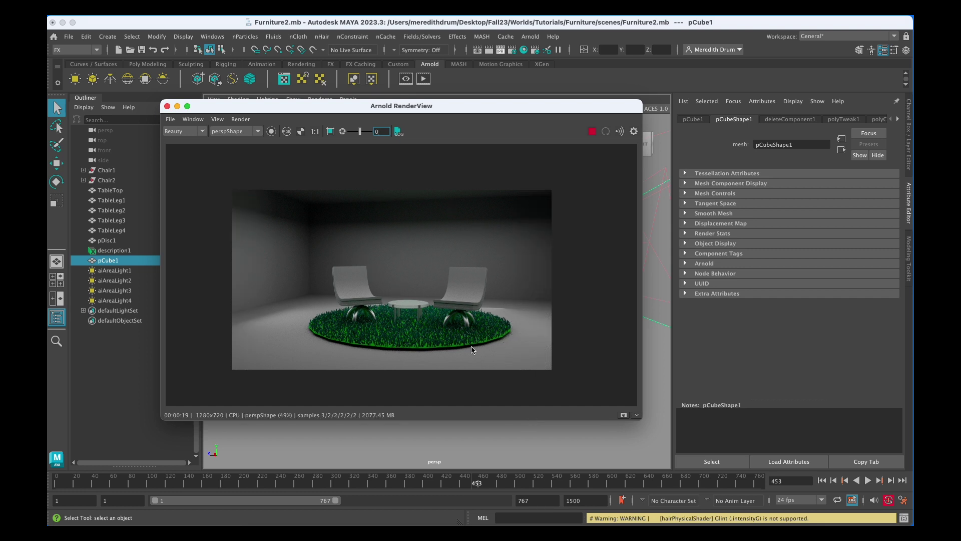
click(172, 120)
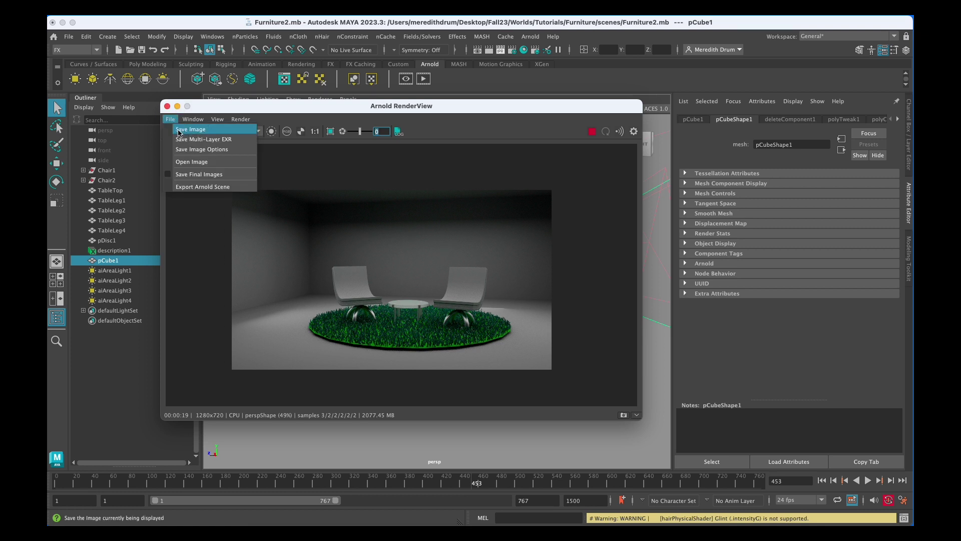
Save the Arnold render to the Desktop as Room1.
click(179, 131)
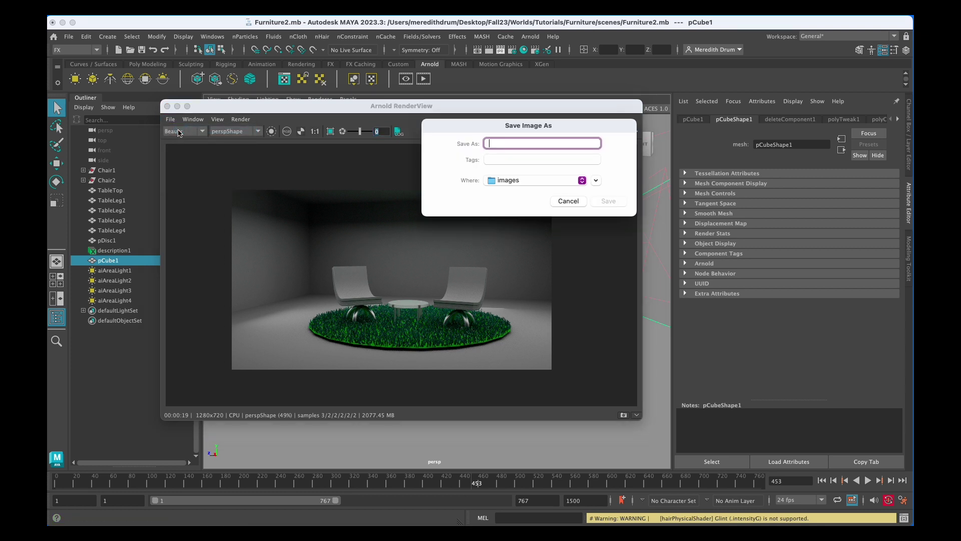
click(598, 181)
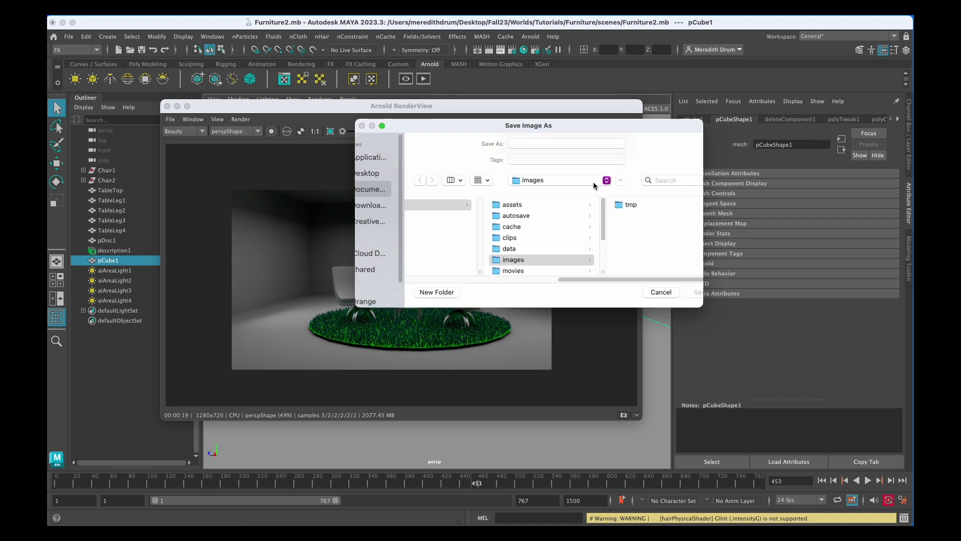
click(364, 174)
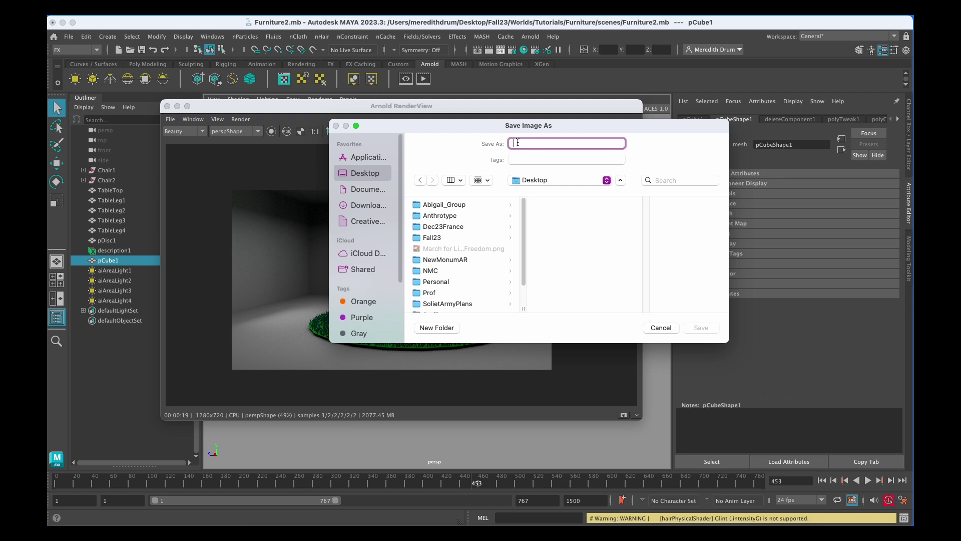
text(Room1)
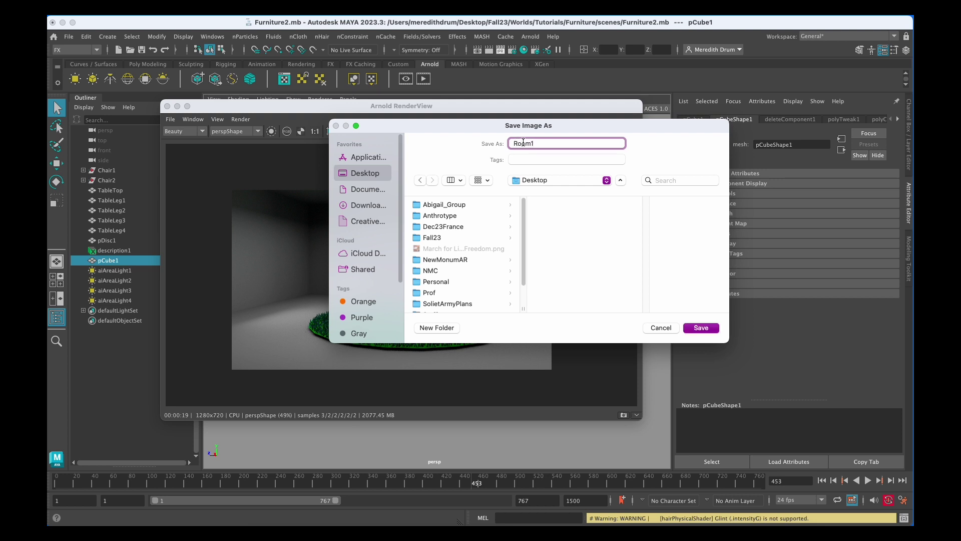
click(699, 328)
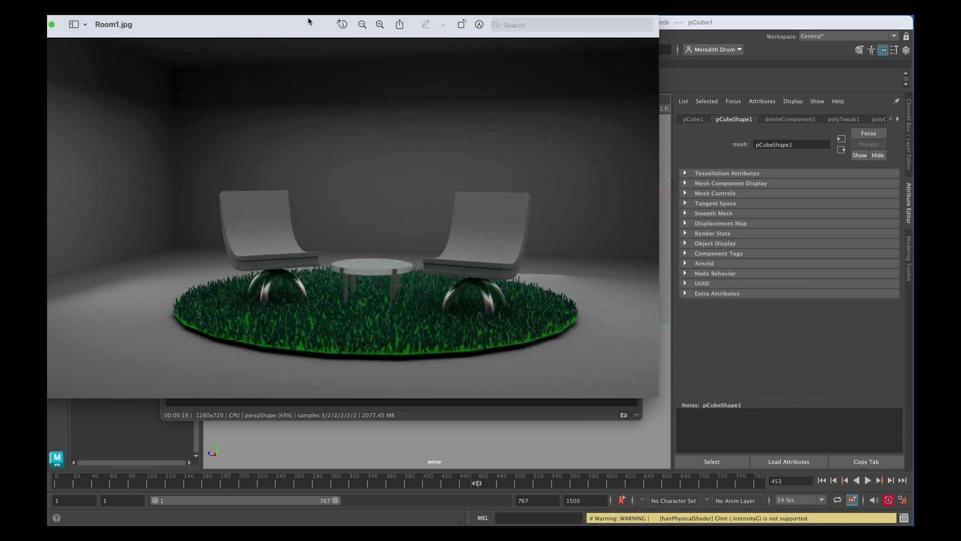
Inspect Room1.jpg in Preview, then close the Preview window.
drag(307, 20, 376, 60)
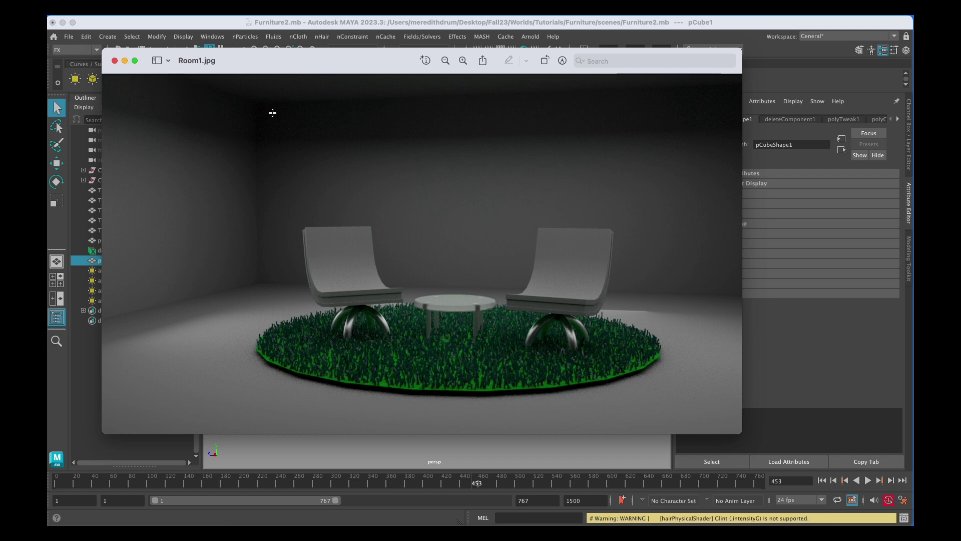
click(114, 60)
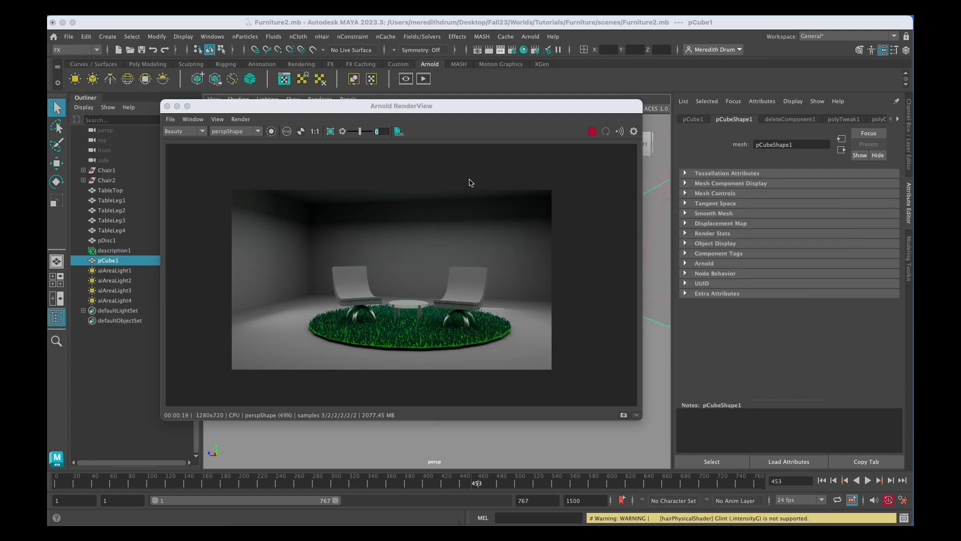
Close RenderView, orbit closer to the chairs and table, and render the new view with Arnold.
click(168, 106)
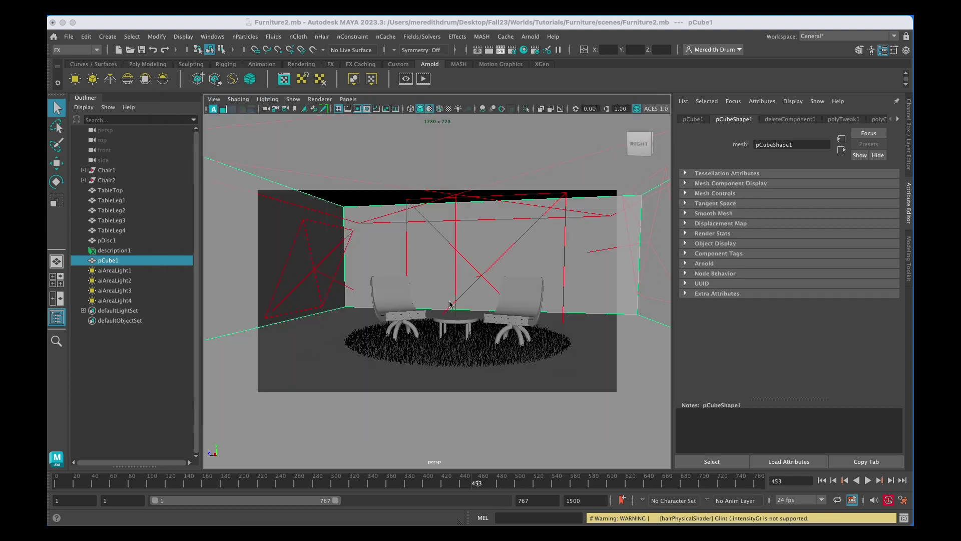
alt+drag(396, 301, 517, 320)
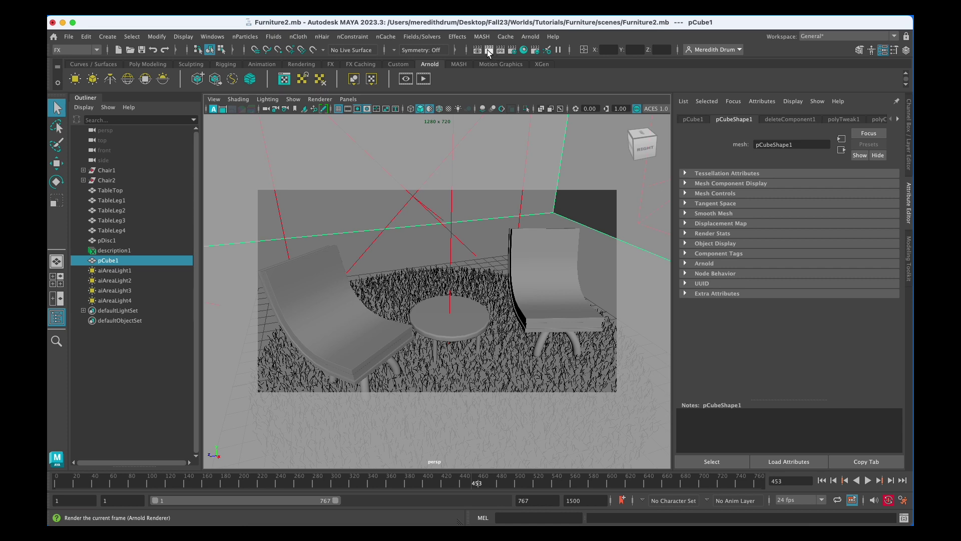
click(490, 50)
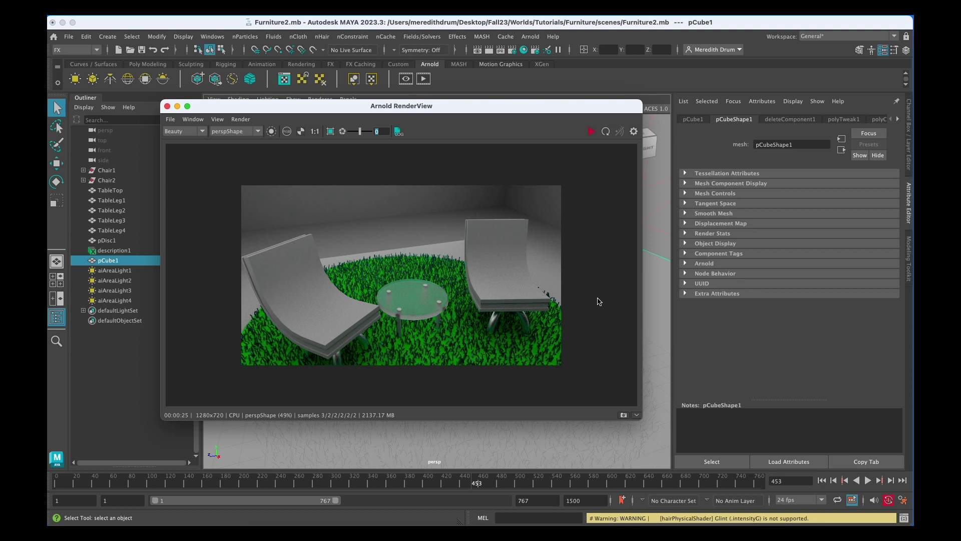
Open the RenderView File menu for the finished close-up render.
click(170, 120)
Save the close-up render to the Desktop as Room2_MDrum, then minimize the Preview window.
click(189, 129)
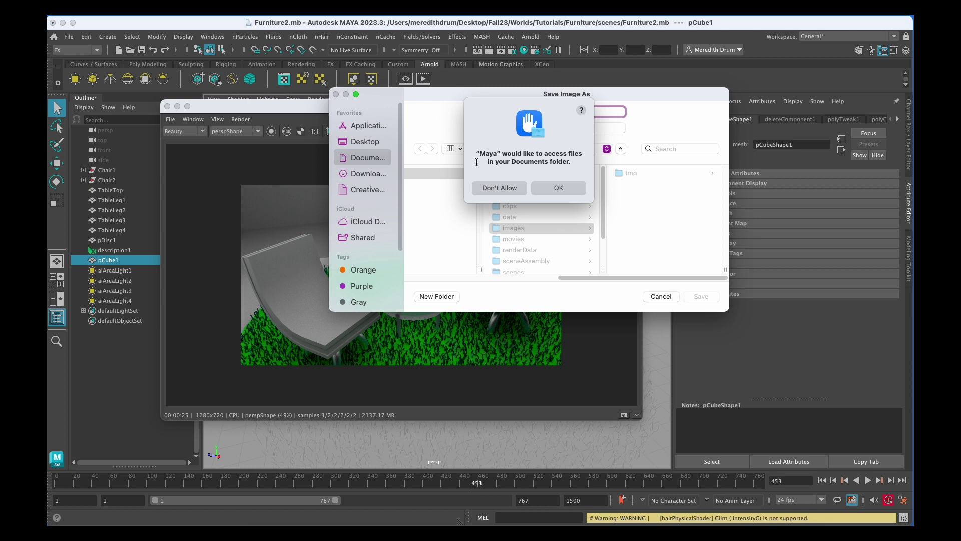
click(576, 194)
click(365, 143)
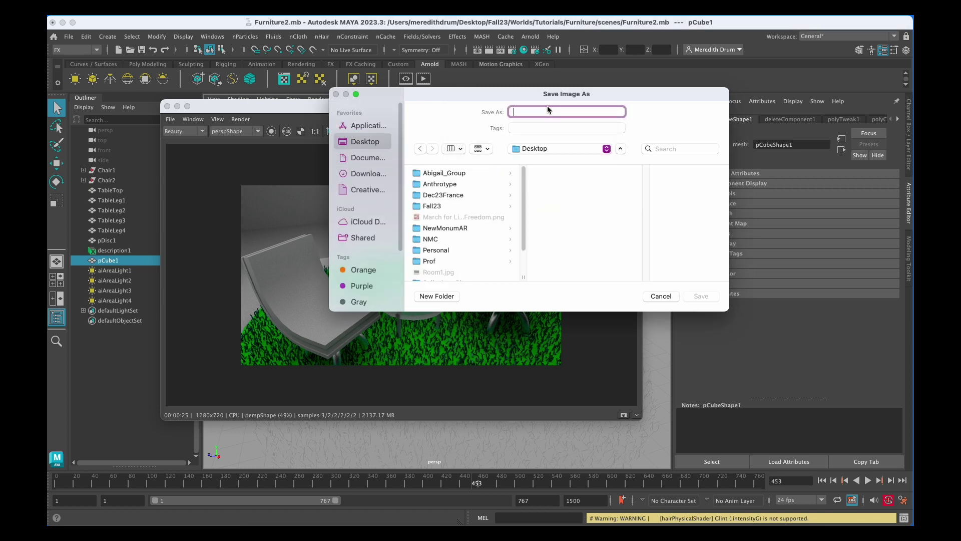
text(Room2_MDrum)
scroll(477, 228, down, 3)
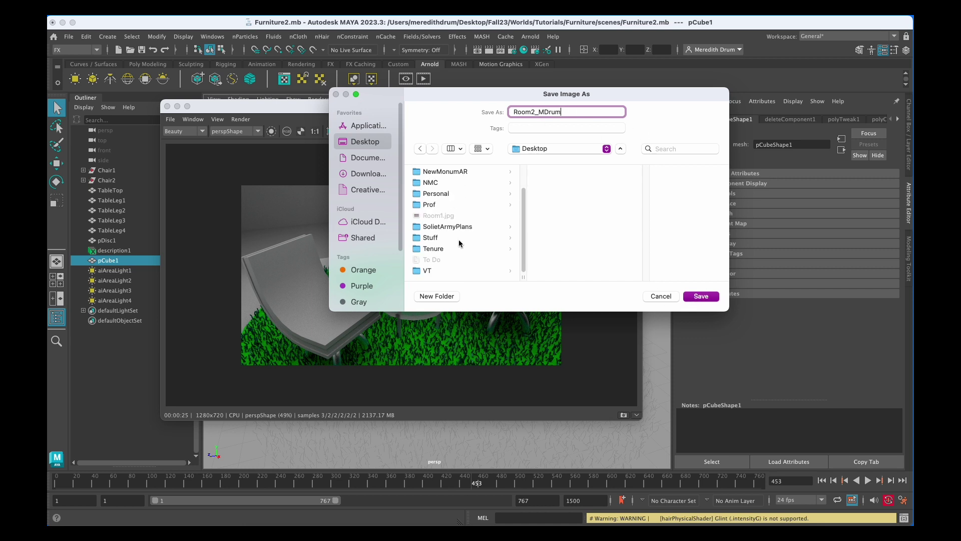
click(701, 296)
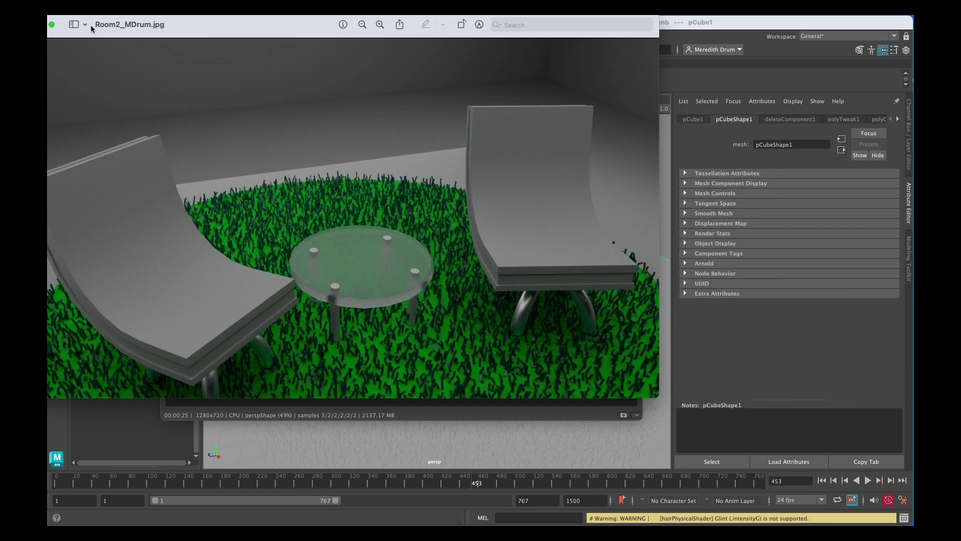
double_click(208, 26)
click(154, 64)
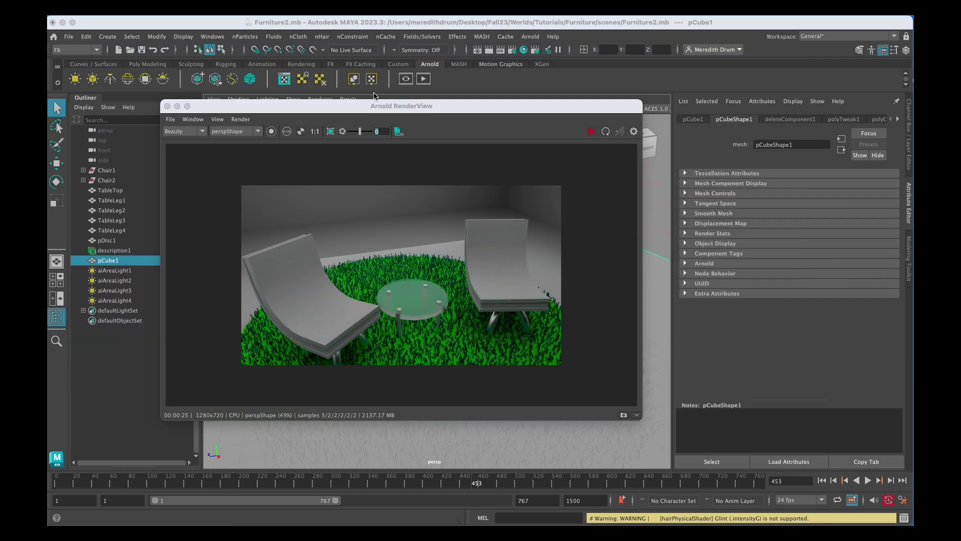
Close the render view and toggle Gate Mask and Resolution Gate, ending on the 1280 x 720 gate.
click(168, 107)
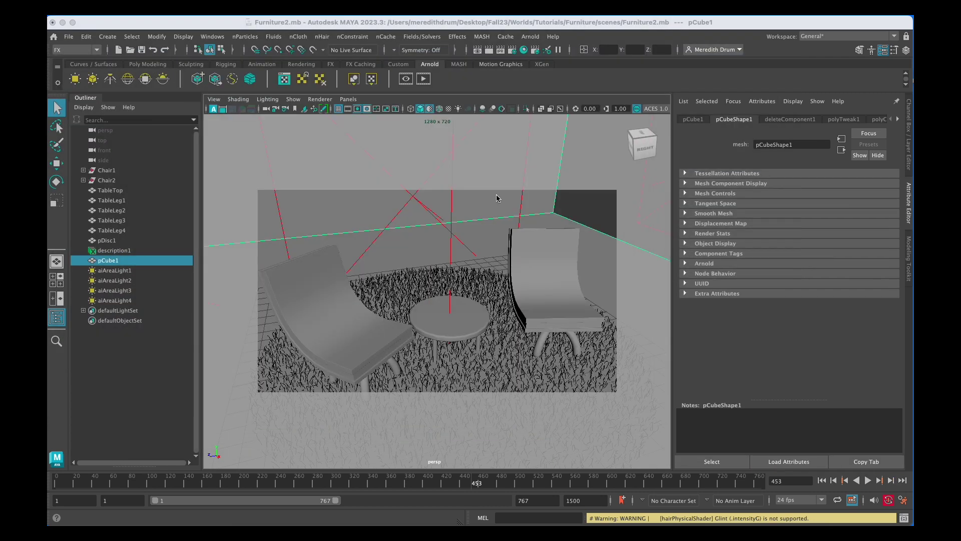
click(364, 110)
click(366, 109)
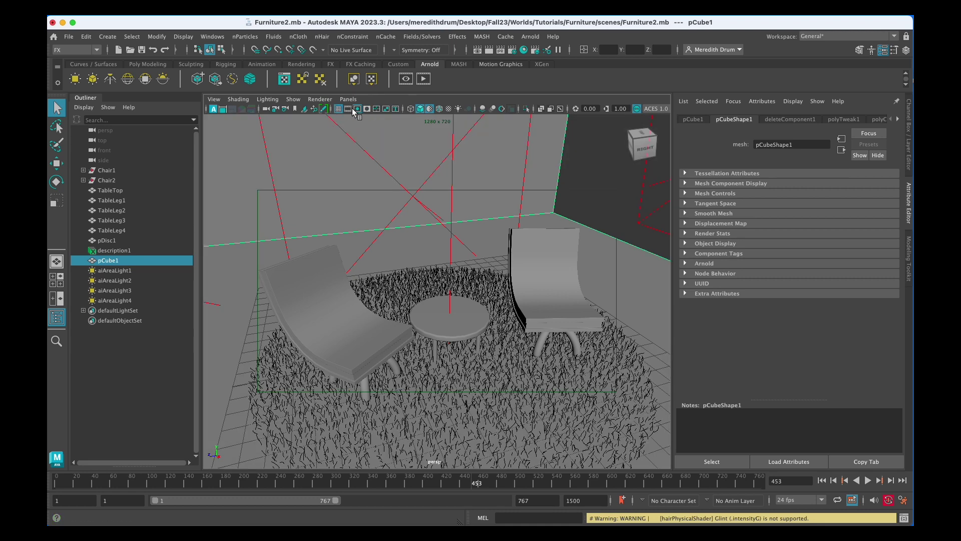
click(358, 109)
click(358, 109)
click(365, 109)
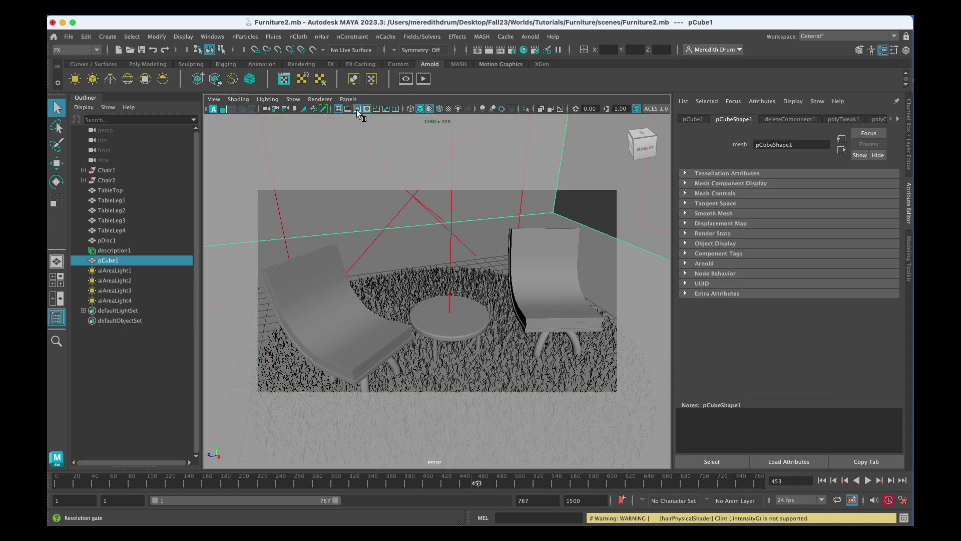
click(357, 109)
click(358, 109)
Check the Arnold Renderer sampling settings in Render Settings, then close it.
click(512, 50)
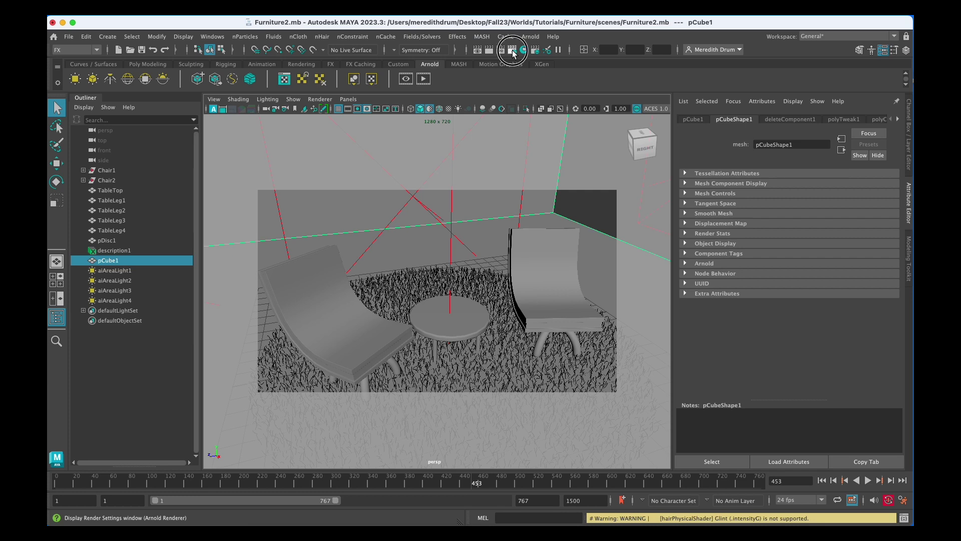
scroll(340, 315, down, 3)
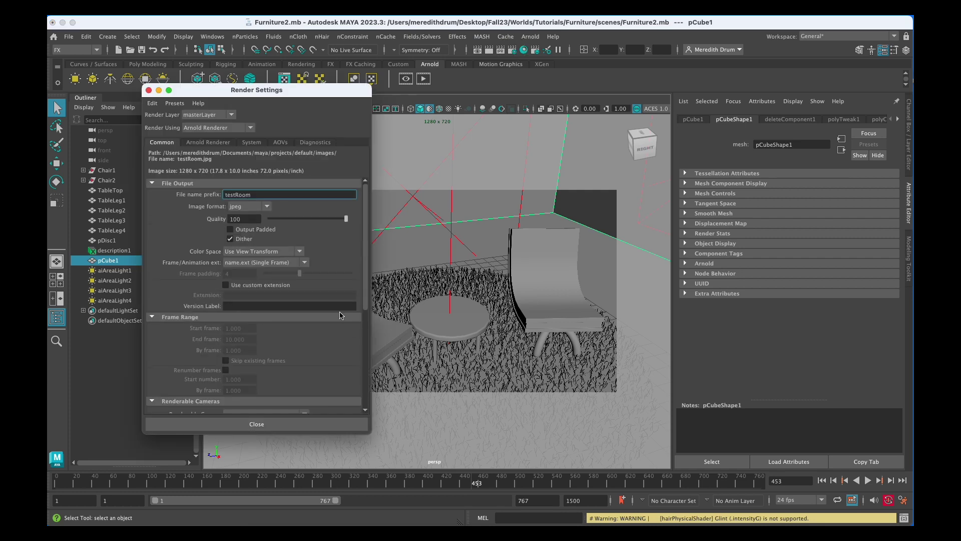
click(219, 144)
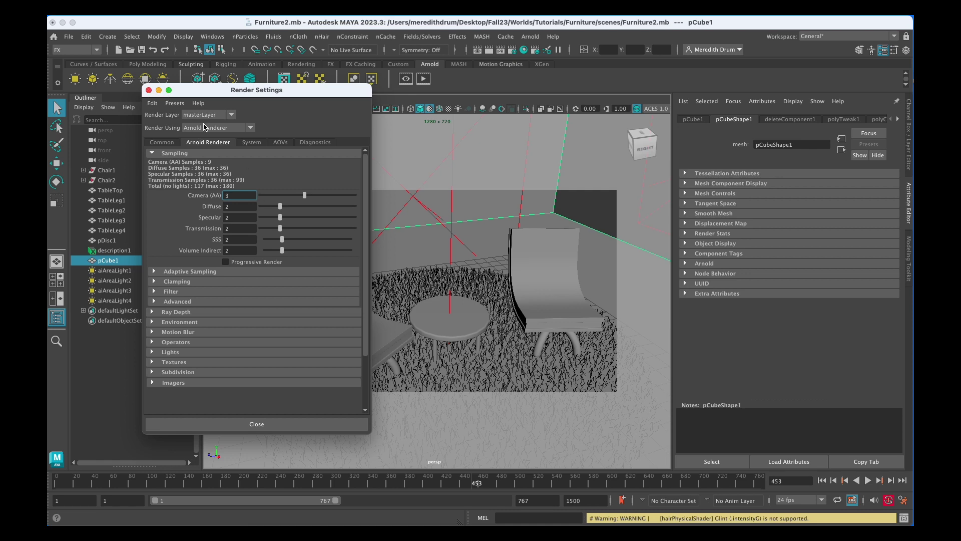
click(149, 90)
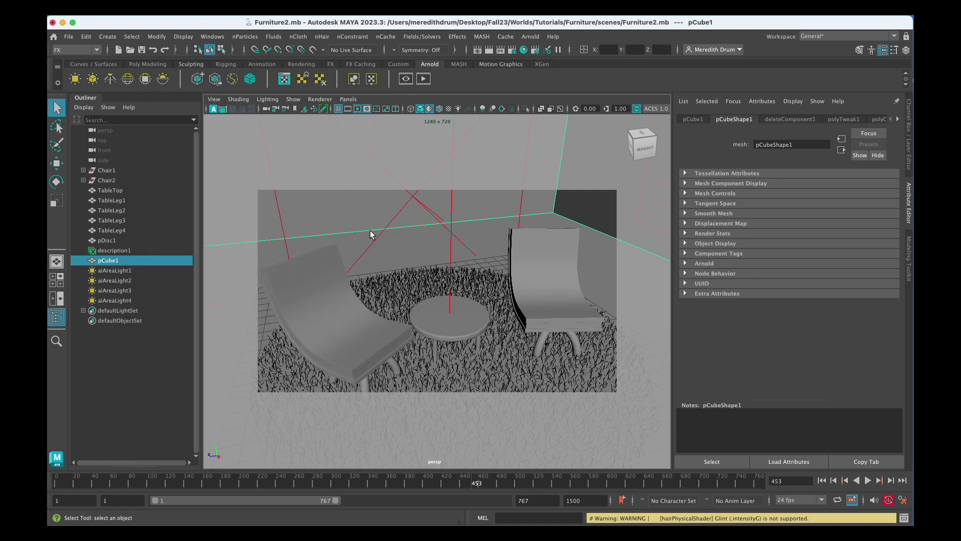
Restore the earlier camera view and select persp in the Outliner to show its channel values.
key([)
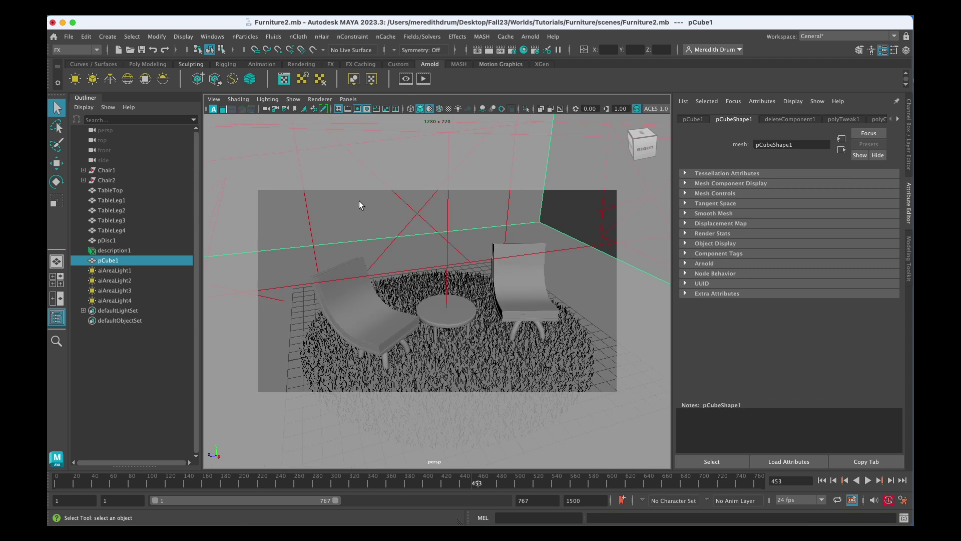
click(57, 318)
click(58, 318)
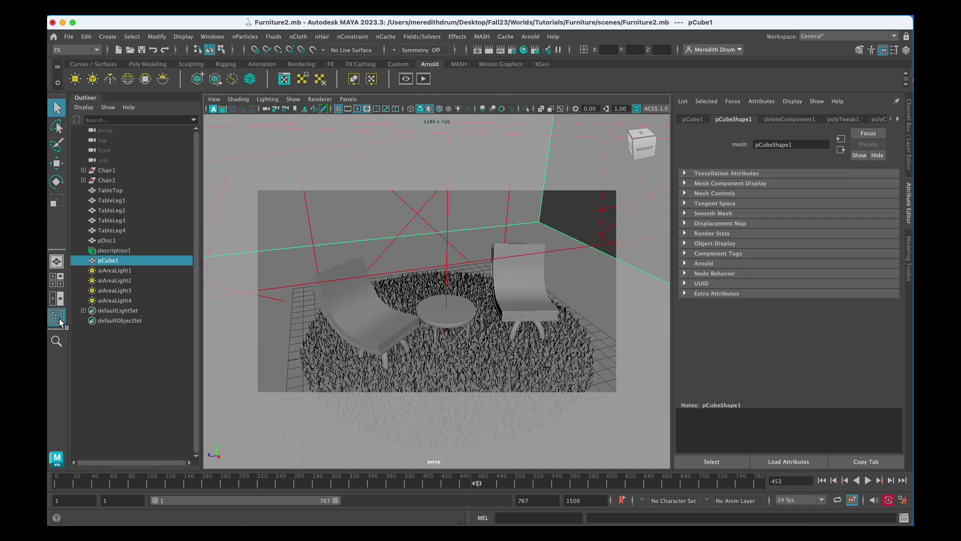
click(57, 318)
click(58, 318)
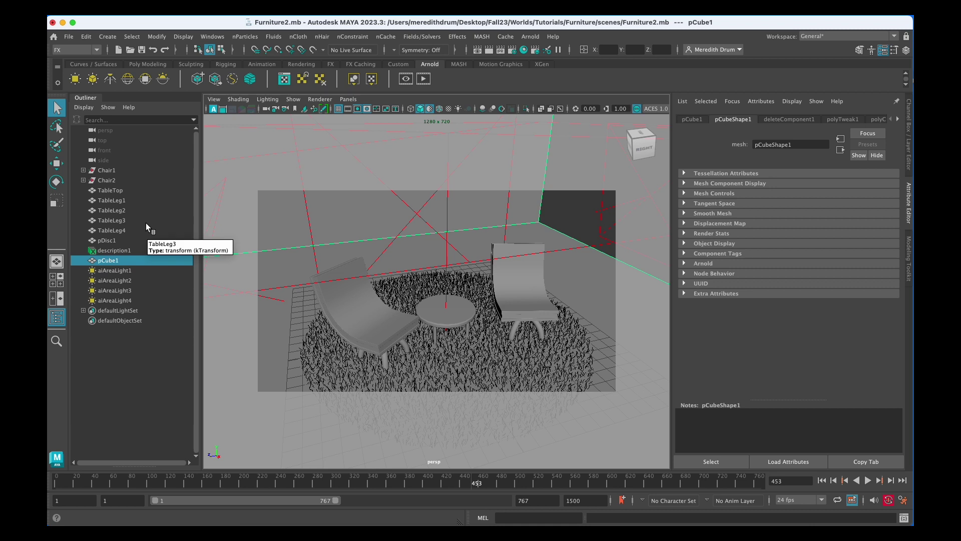
click(119, 131)
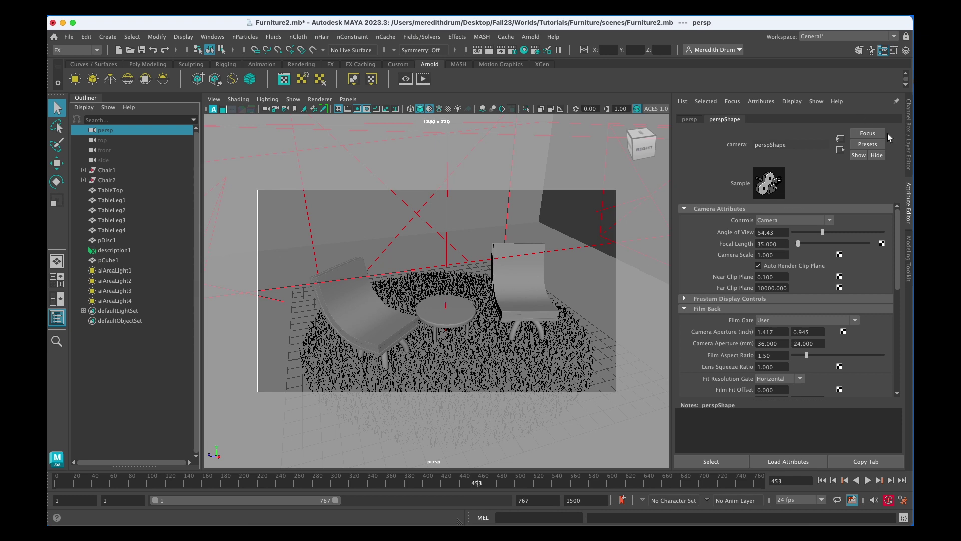
click(909, 137)
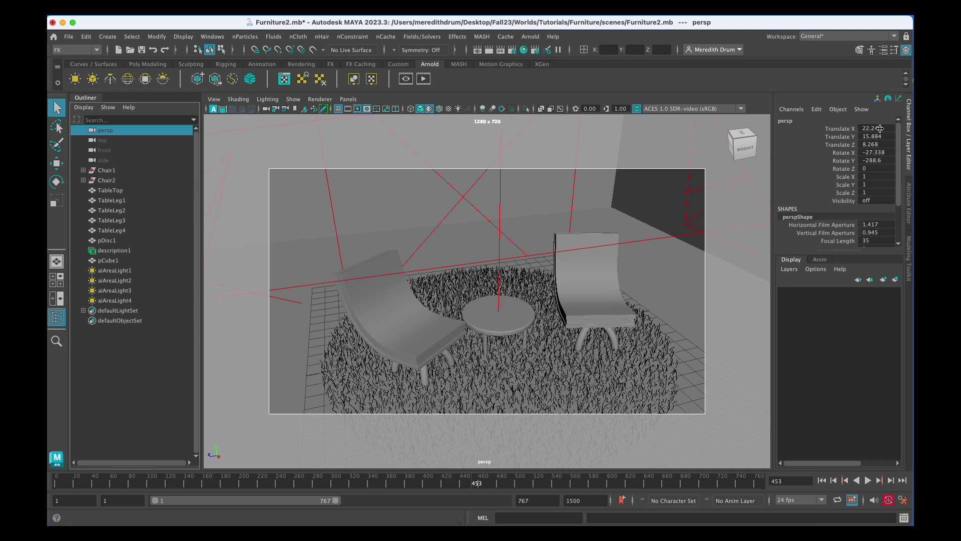
Set the persp camera's Translate to X 22, Y 15, Z 9.
click(890, 128)
text(22)
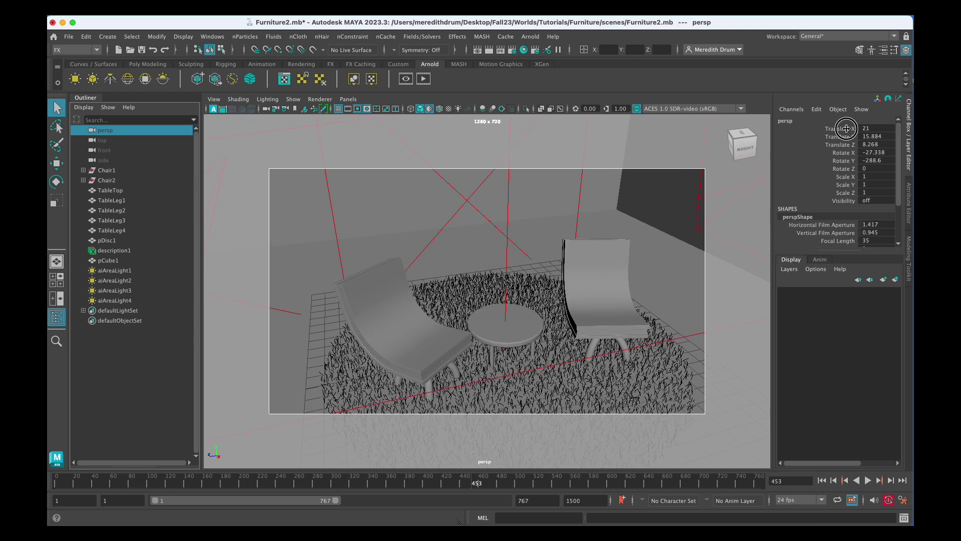
key(Return)
click(878, 136)
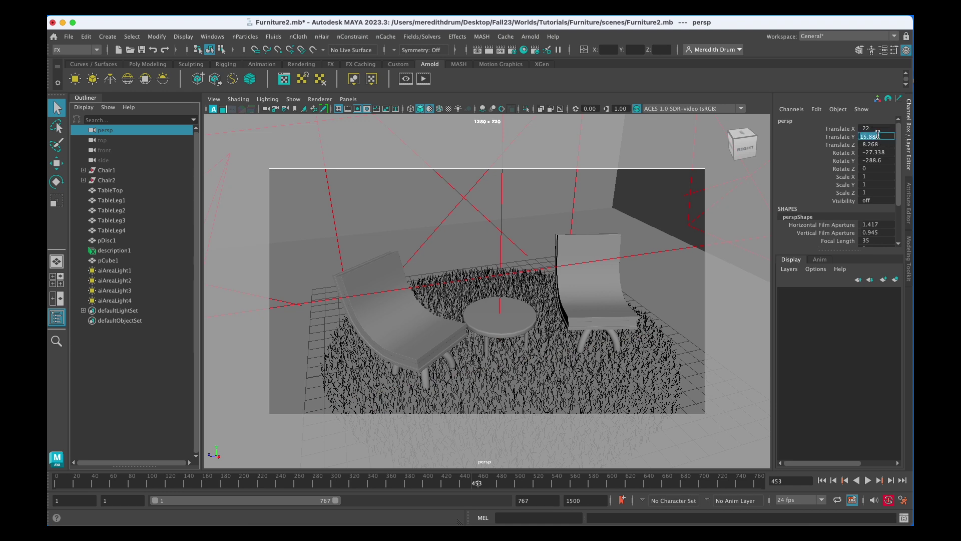
text(15)
key(Return)
click(878, 144)
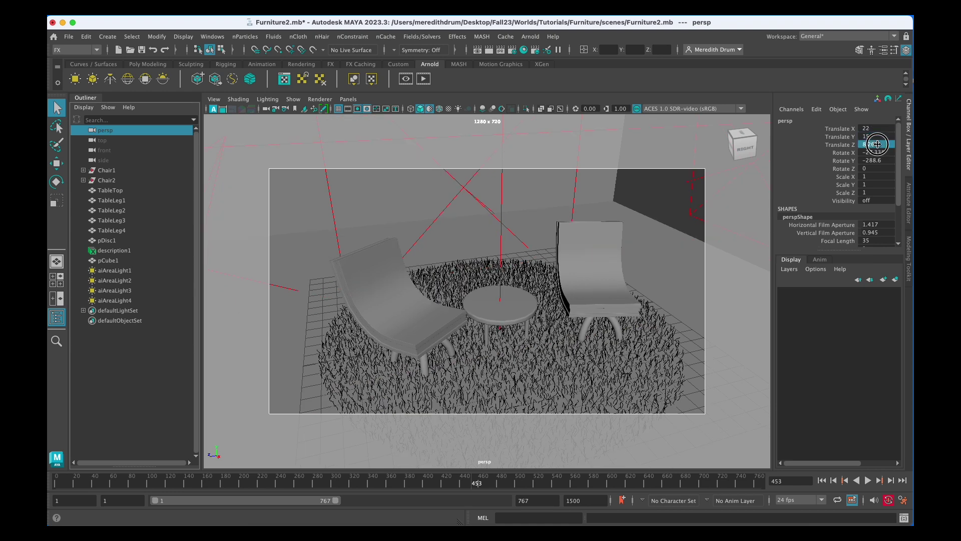
text(9)
key(Return)
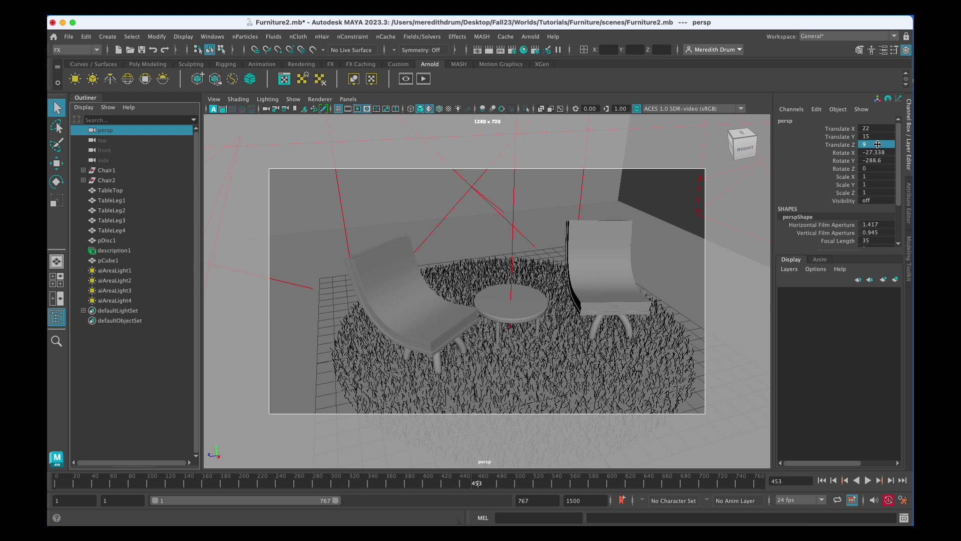
Set Rotate X to -27 and Rotate Y to -288, then show the camera attributes.
click(888, 152)
text(-27)
key(Tab)
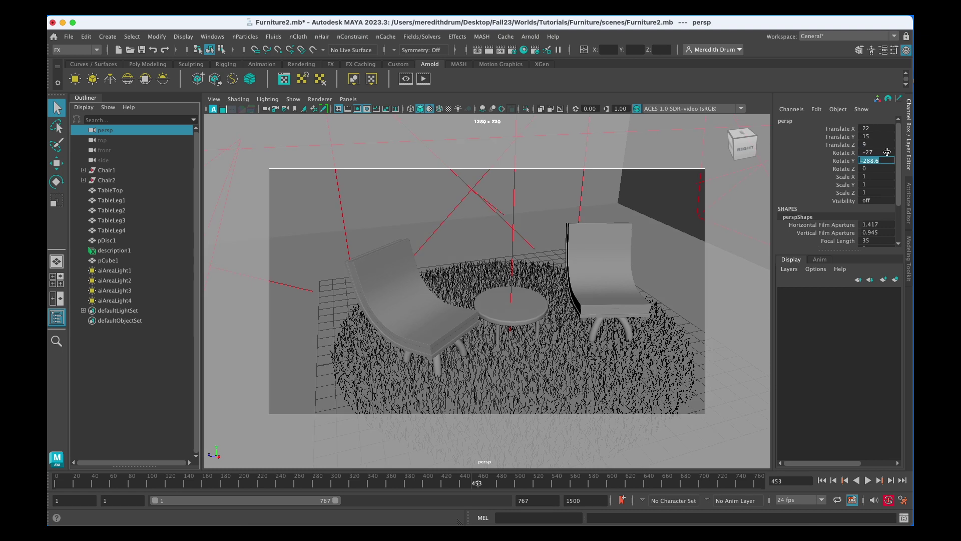
text(-288)
key(Return)
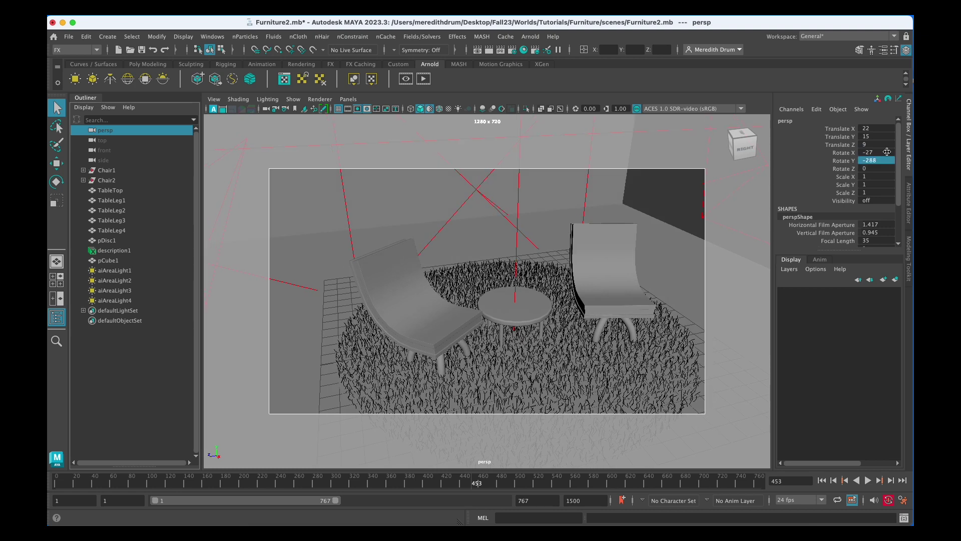
click(910, 206)
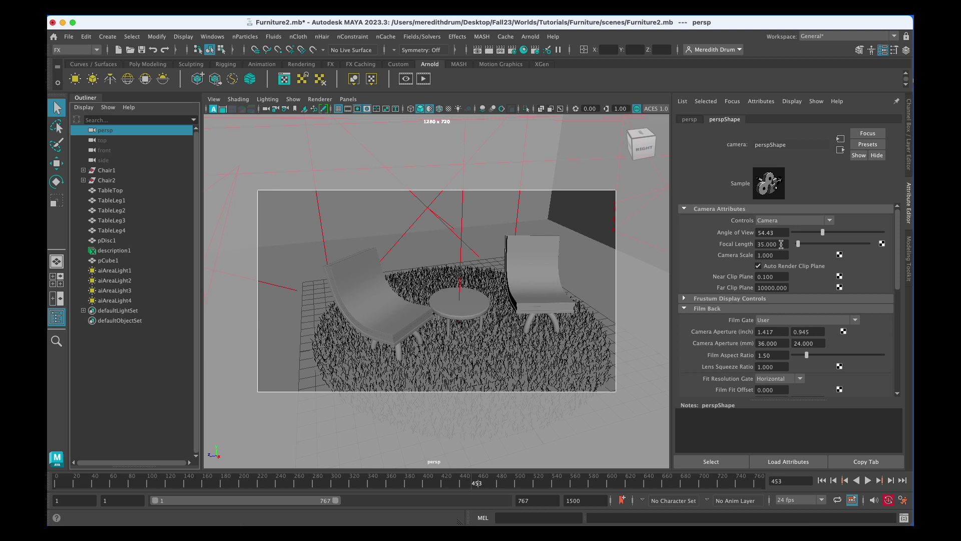
Try a Focal Length of 25, then 11, on the persp camera.
drag(781, 244, 741, 244)
text(25)
key(Return)
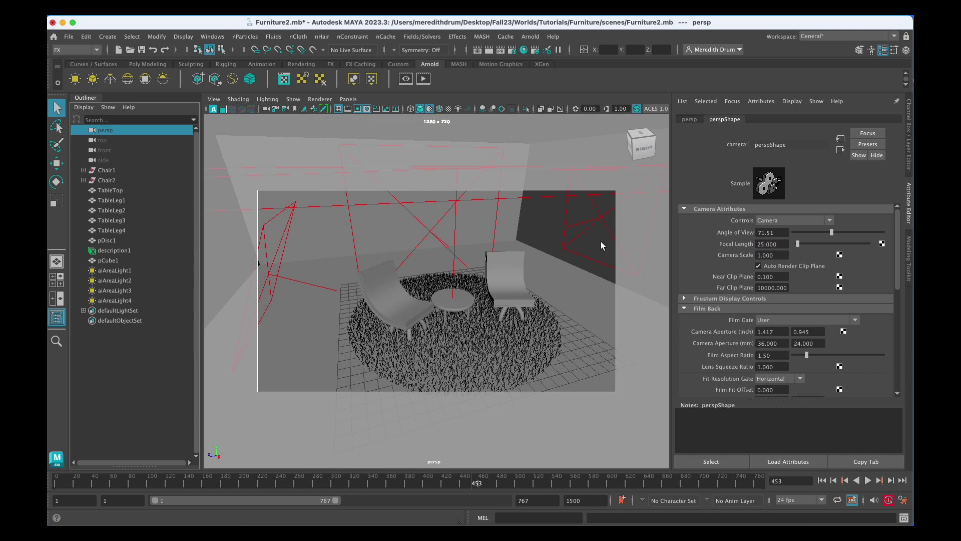
click(910, 140)
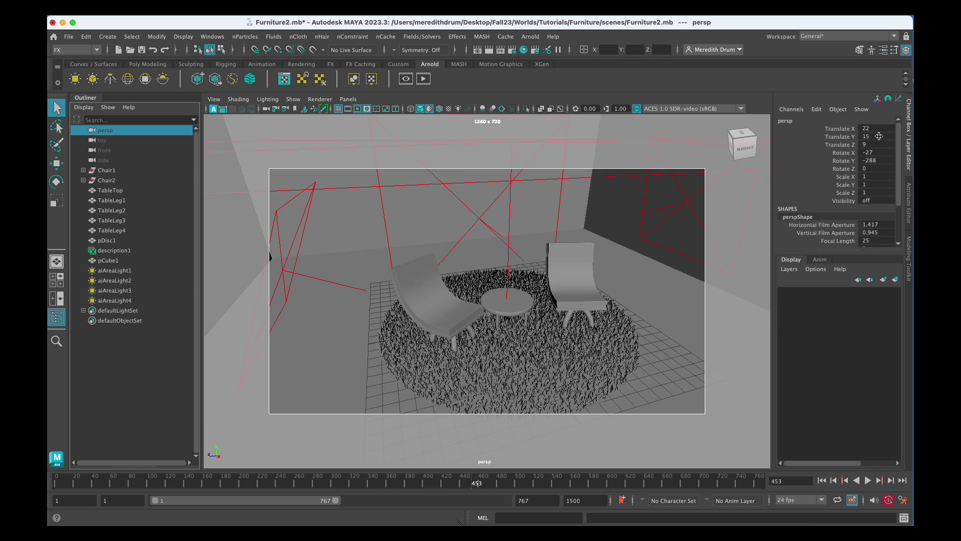
click(910, 216)
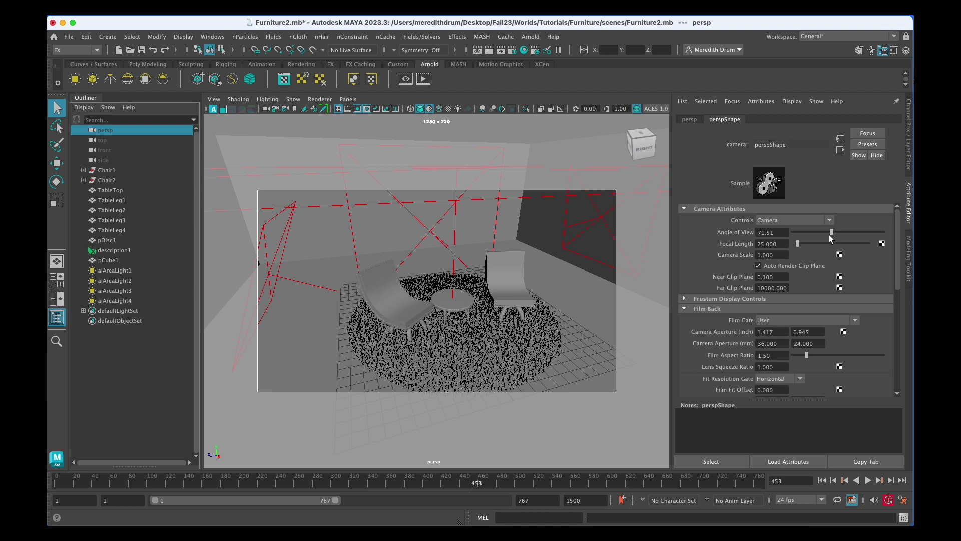
click(776, 247)
text(11)
key(Return)
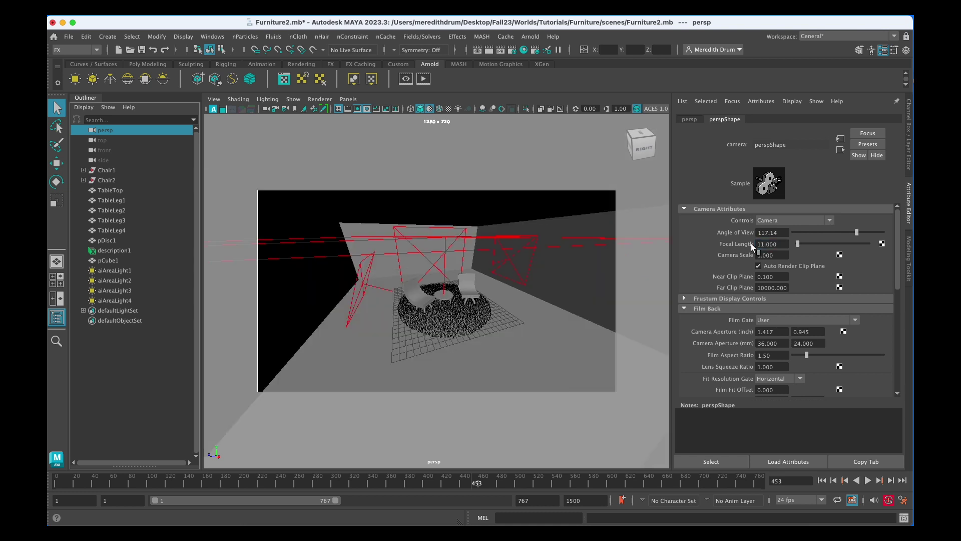
Set Focal Length to 35 and then 50, narrowing the angle of view to 39.60.
click(779, 246)
text(35)
key(Return)
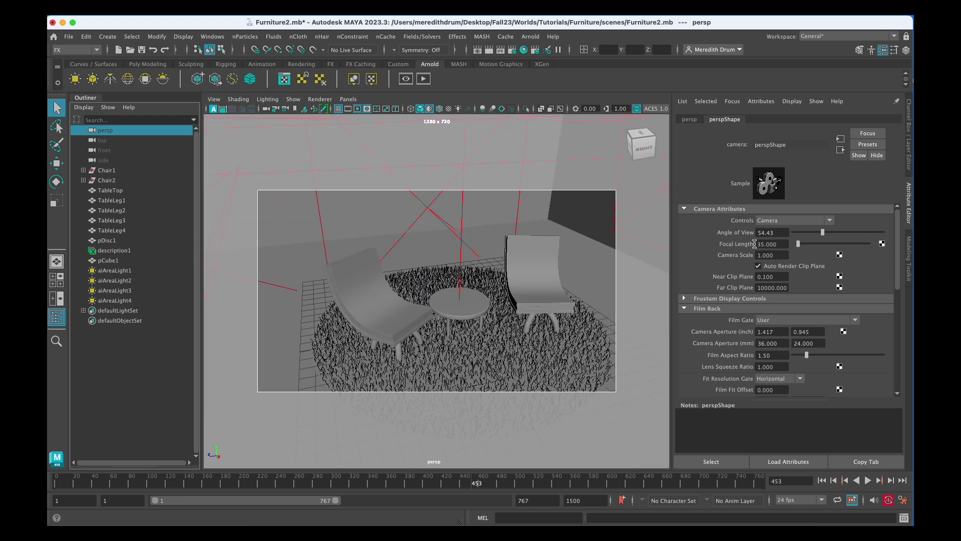
key(super+z)
click(910, 156)
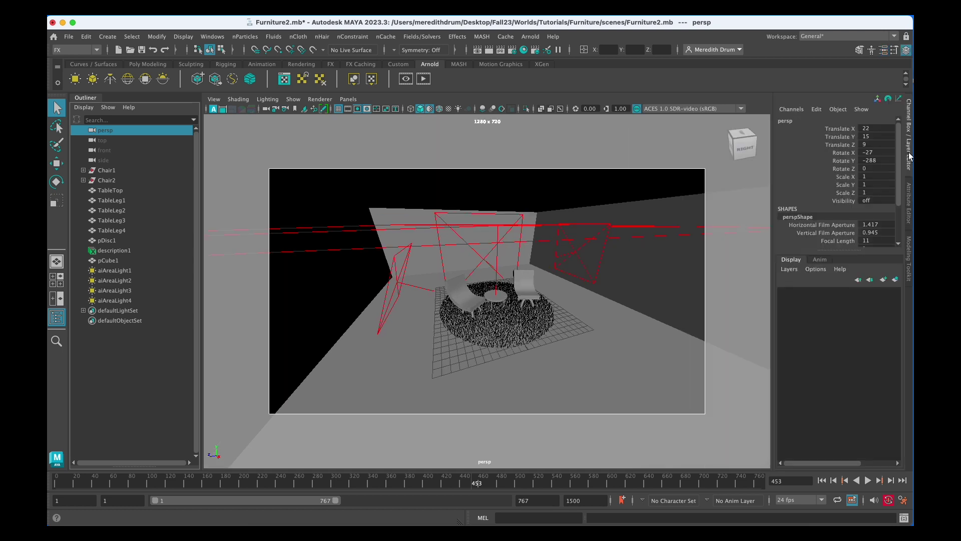
click(910, 198)
click(785, 244)
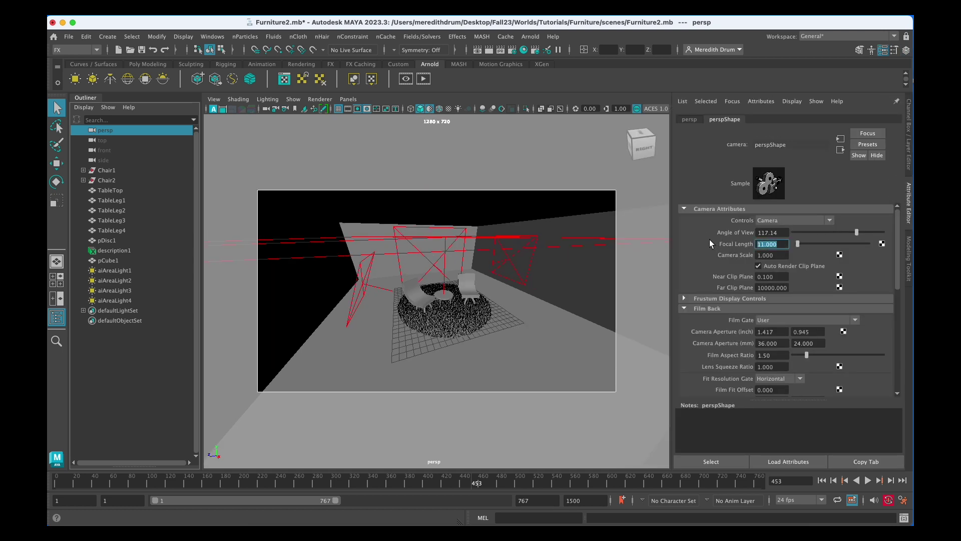
text(35)
key(Return)
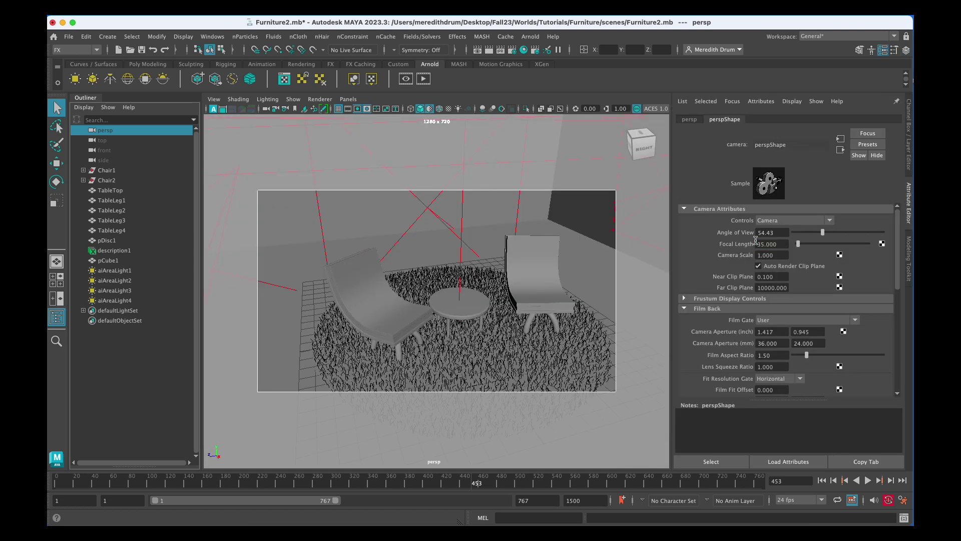
click(775, 243)
text(50)
key(Return)
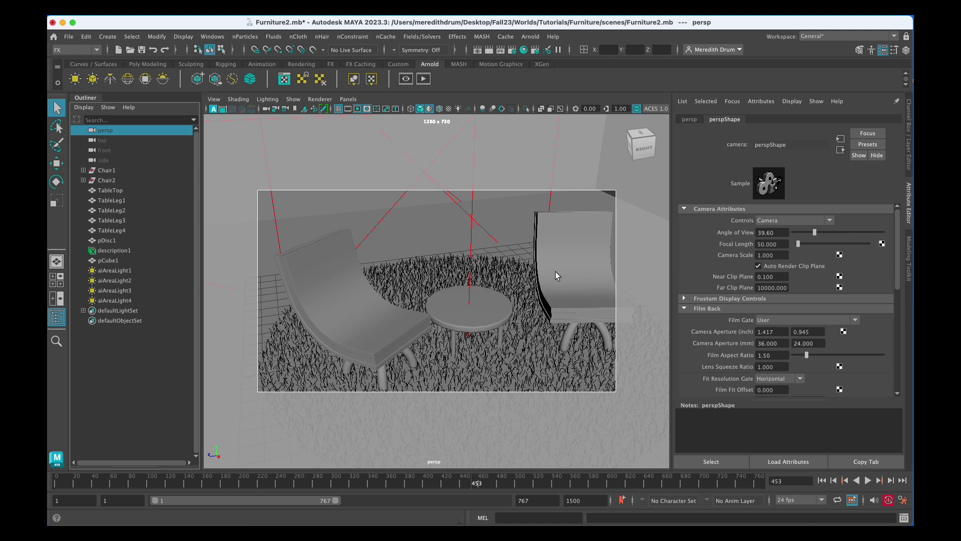
Expand Depth of Field and try a 120 telephoto Focal Length.
scroll(690, 337, down, 5)
scroll(690, 335, down, 1)
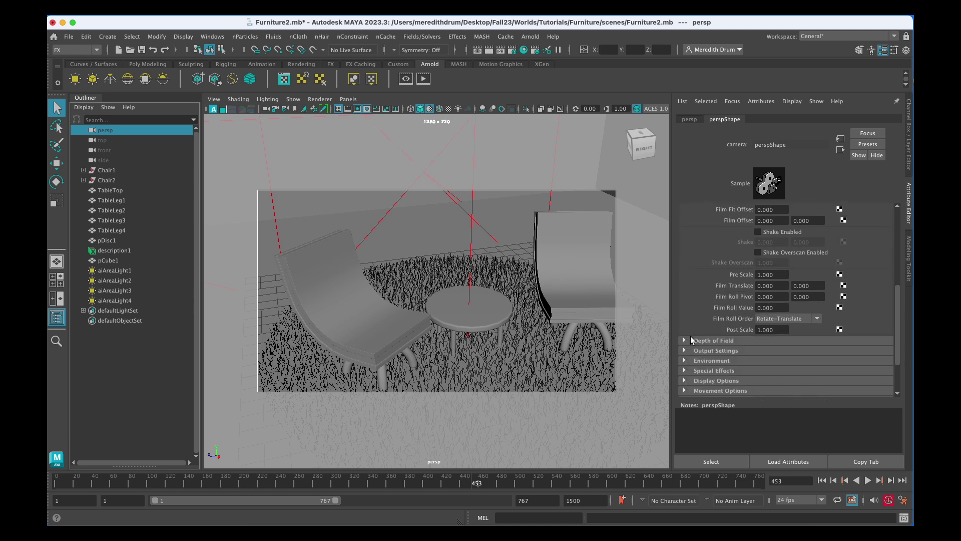
click(689, 340)
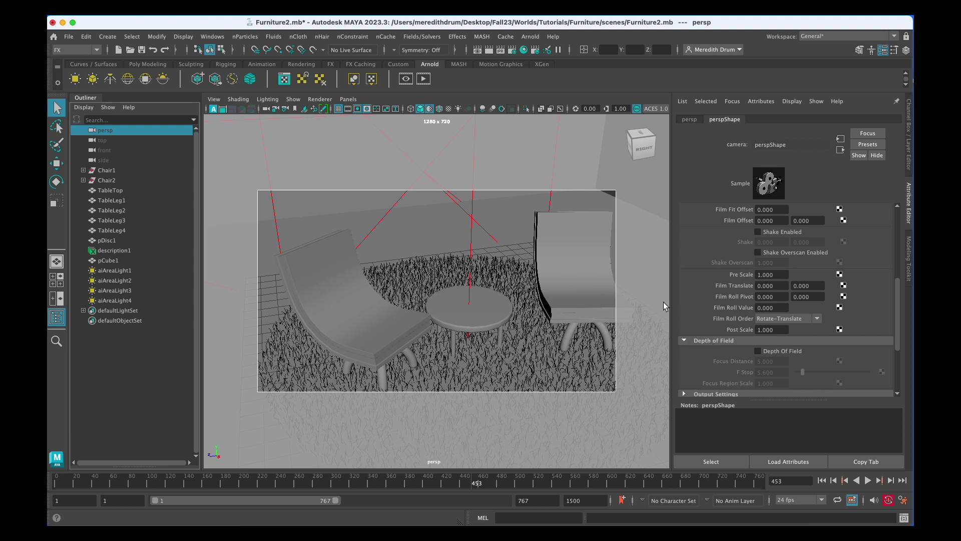
scroll(685, 276, up, 6)
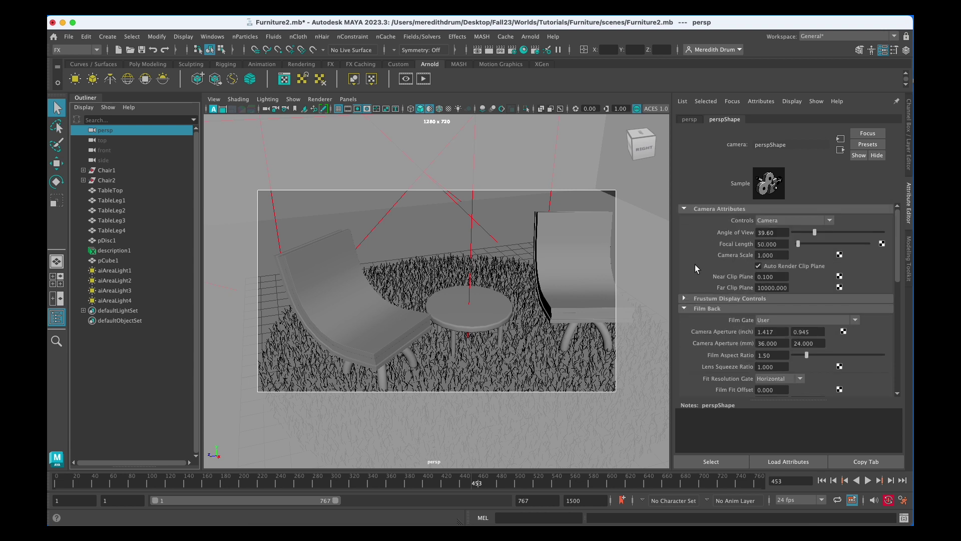
scroll(695, 264, down, 7)
scroll(686, 339, up, 7)
click(782, 245)
text(120)
key(Return)
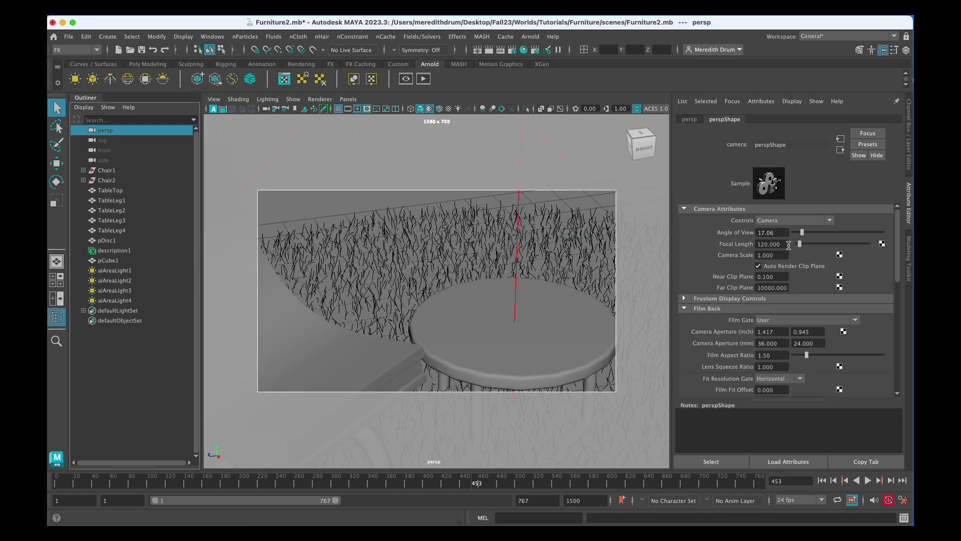
Return Focal Length to 35 for a 54.43 angle of view.
click(907, 145)
click(908, 210)
click(771, 244)
text(35)
key(Return)
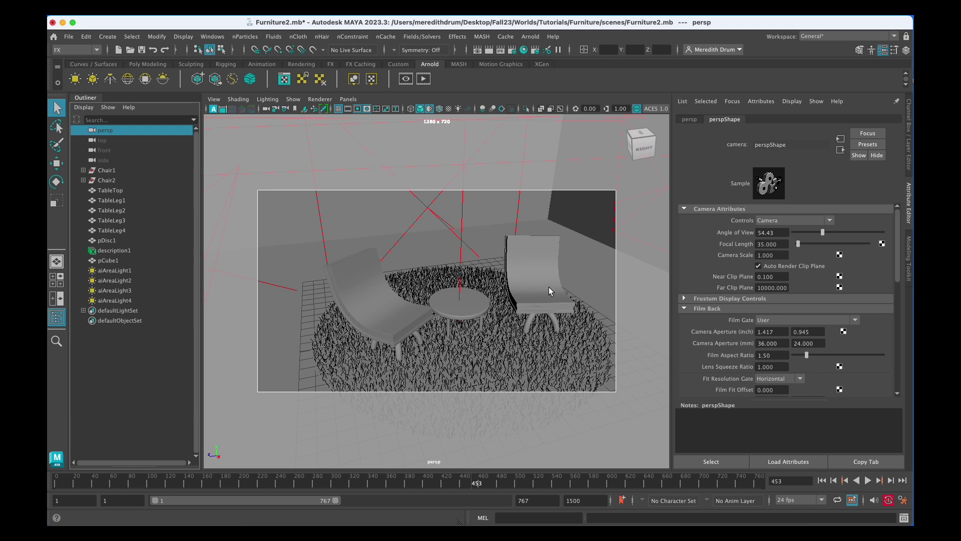
Dolly and orbit the view to a new angle on the chair and table.
scroll(463, 335, up, 3)
scroll(463, 334, up, 8)
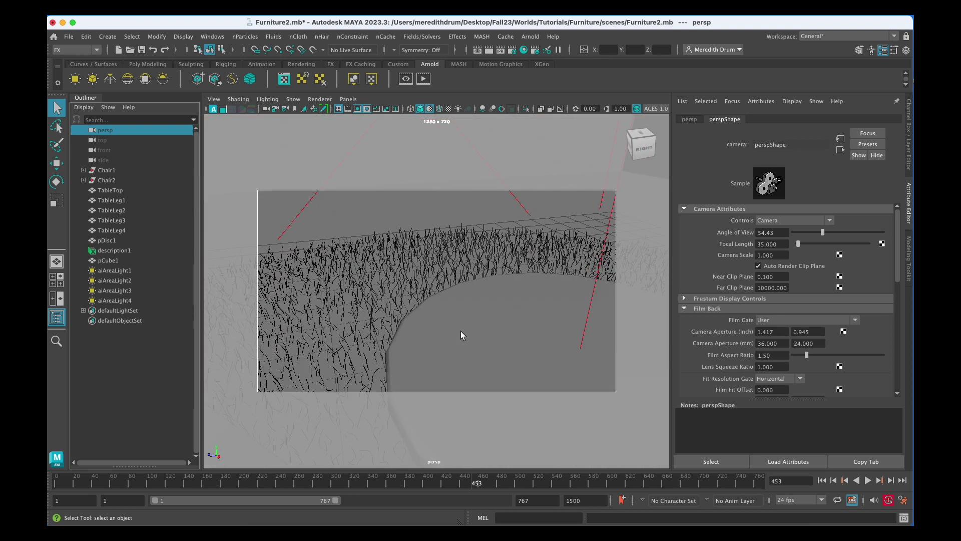
scroll(461, 332, down, 5)
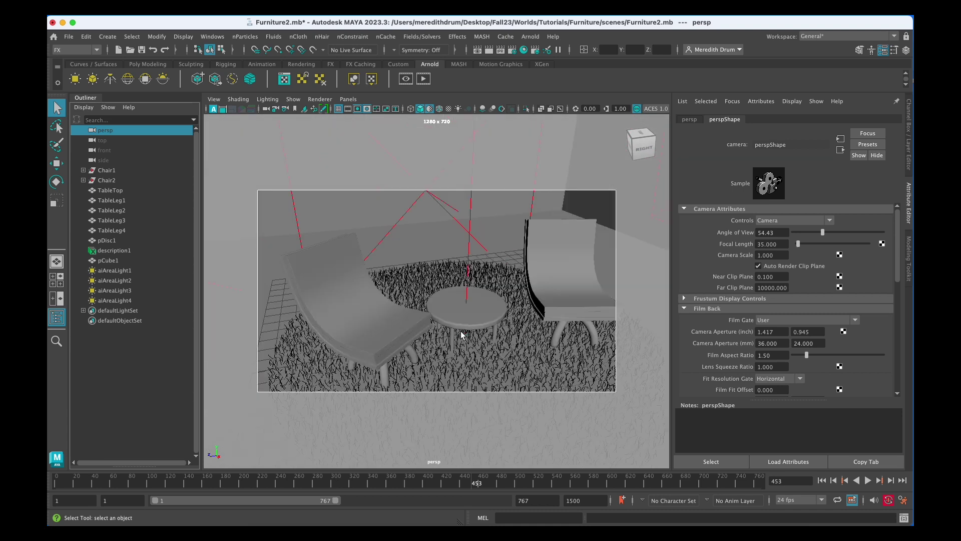
scroll(459, 333, up, 5)
alt+drag(460, 332, 476, 326)
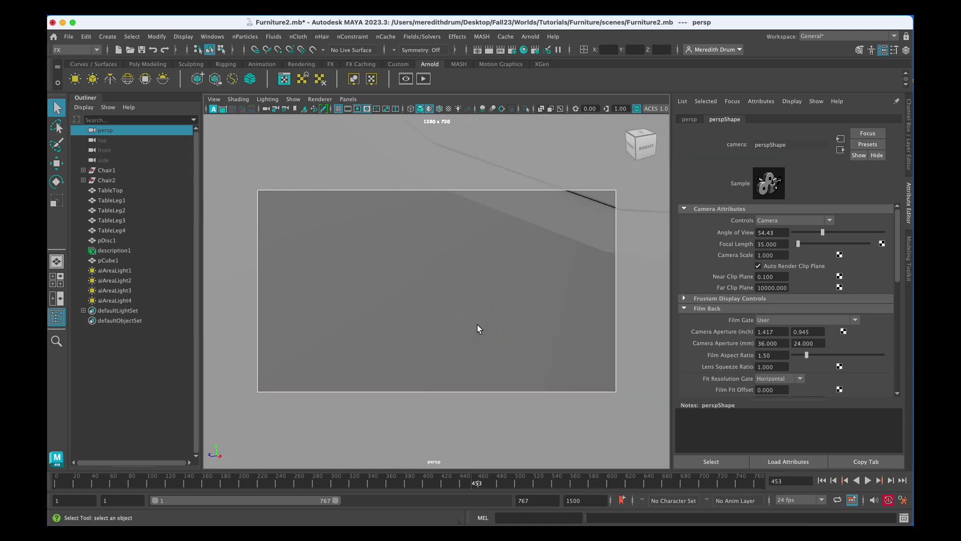
scroll(476, 325, down, 5)
scroll(476, 325, up, 6)
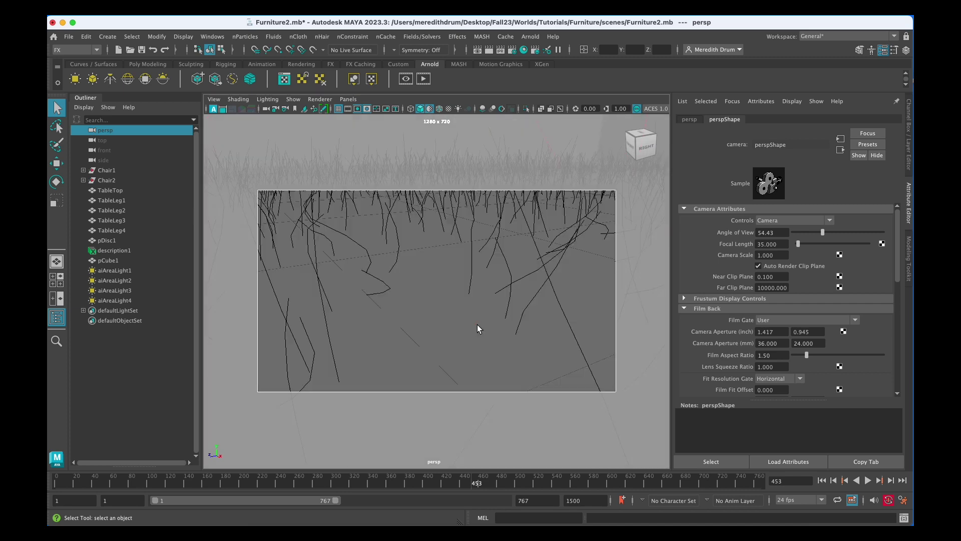
scroll(481, 326, down, 6)
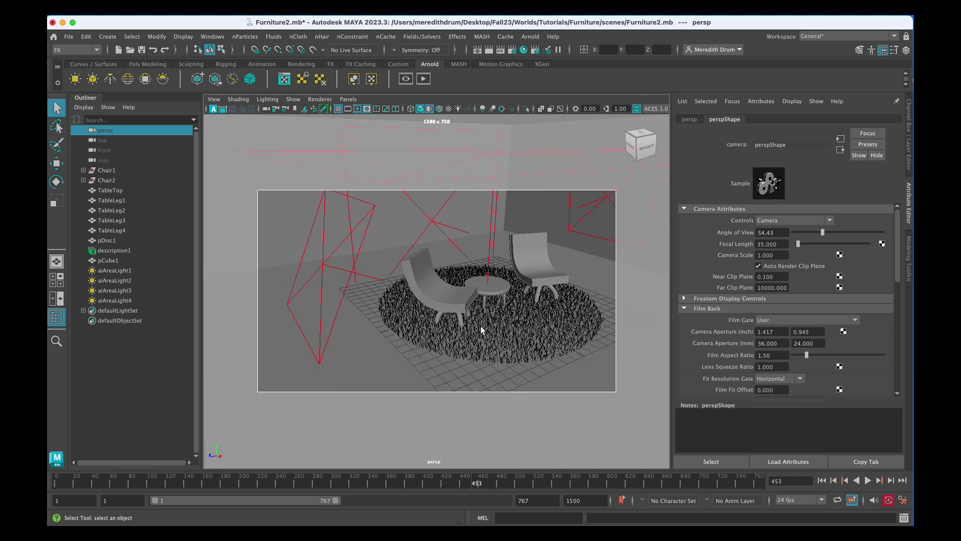
scroll(480, 328, up, 5)
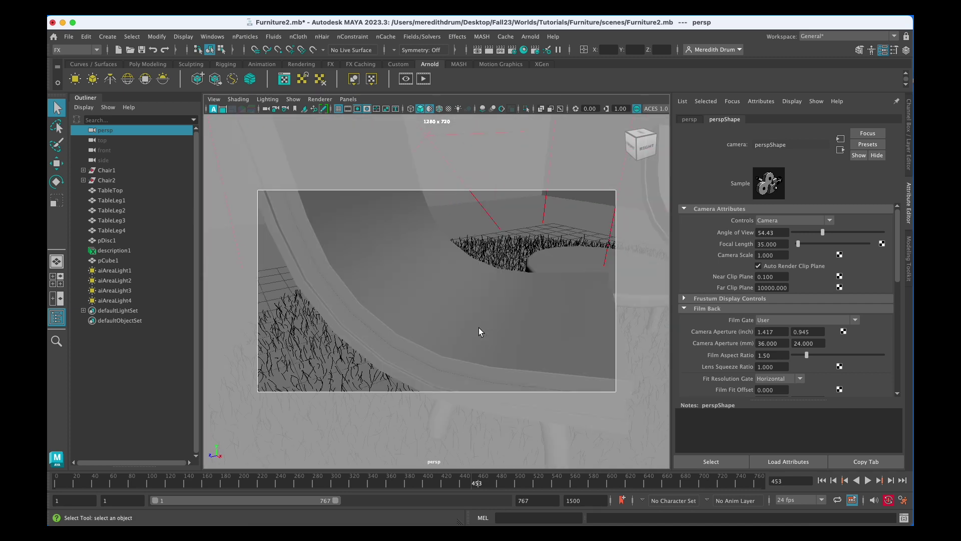
scroll(479, 328, up, 3)
scroll(478, 328, down, 3)
Switch the viewport to shaded display with 5 and adjust the zoom.
key(5)
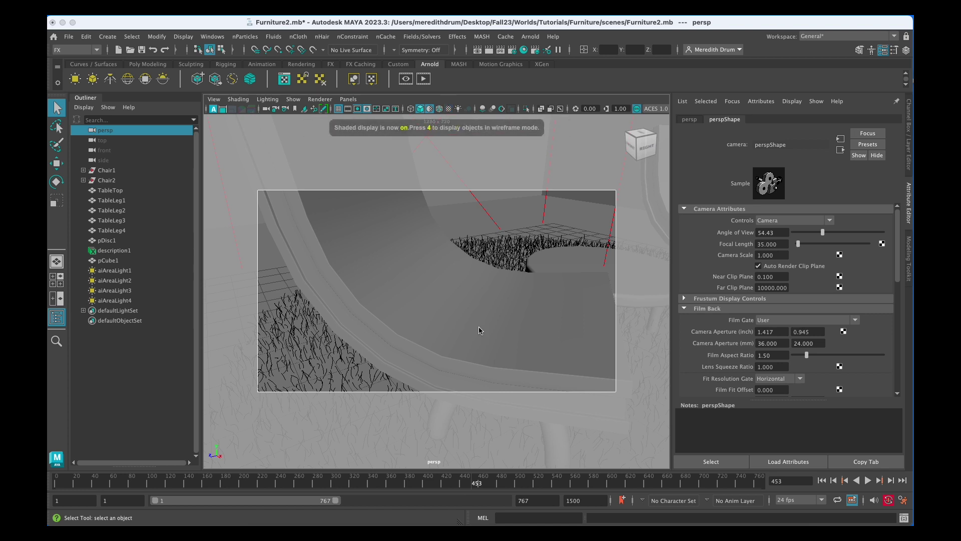
scroll(479, 330, up, 3)
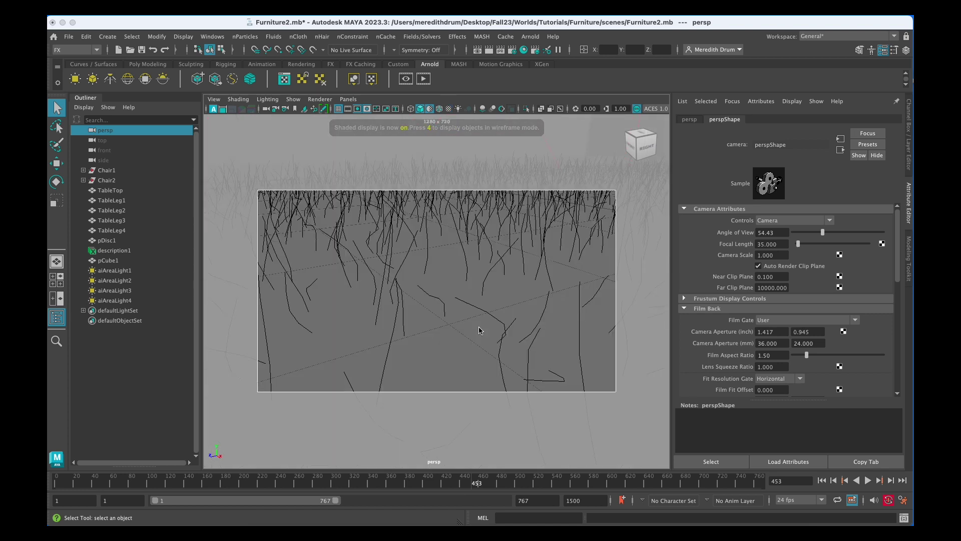
scroll(479, 331, up, 3)
scroll(479, 328, down, 6)
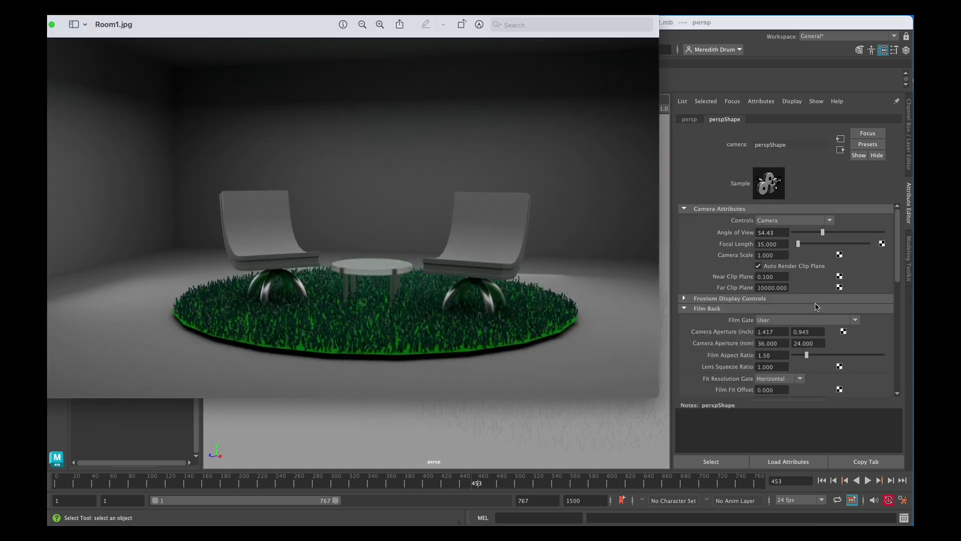
Move the Room1.jpg window, zoom in three times, pan across the render, then close it.
drag(294, 30, 366, 71)
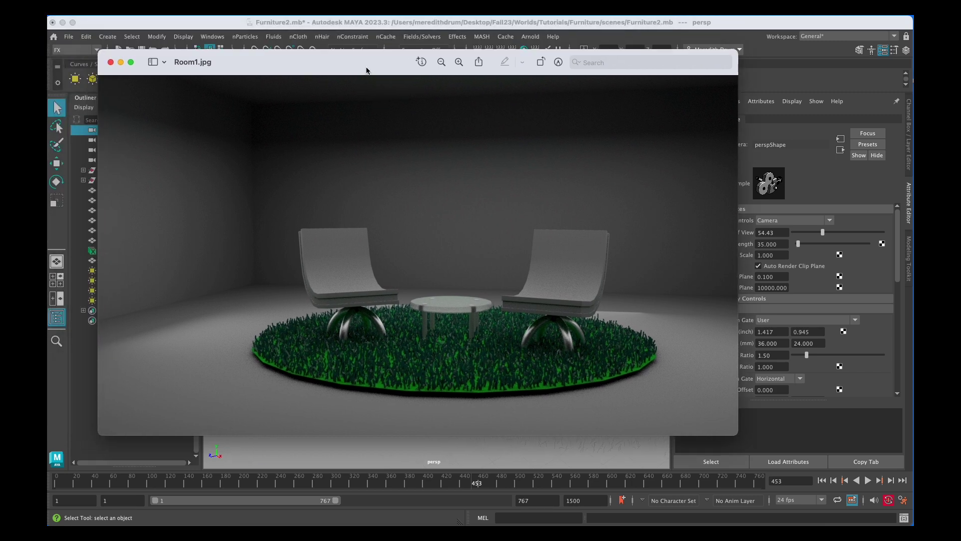
click(460, 62)
click(459, 61)
click(459, 61)
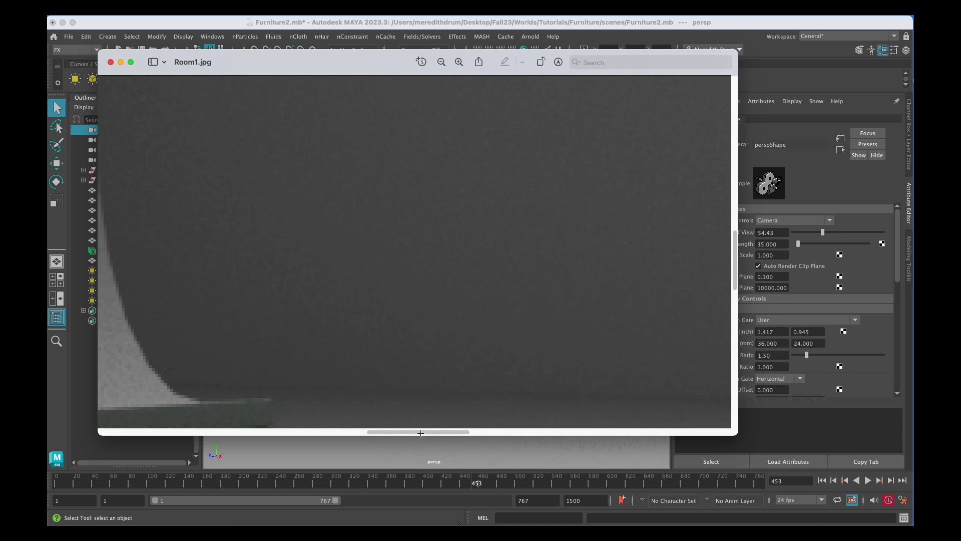
drag(420, 434, 354, 433)
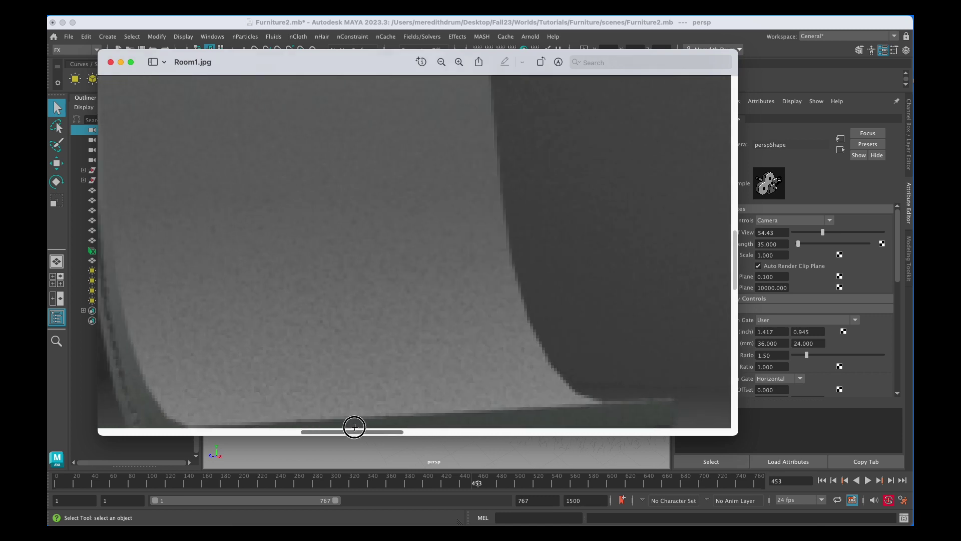
click(111, 62)
scroll(468, 323, up, 6)
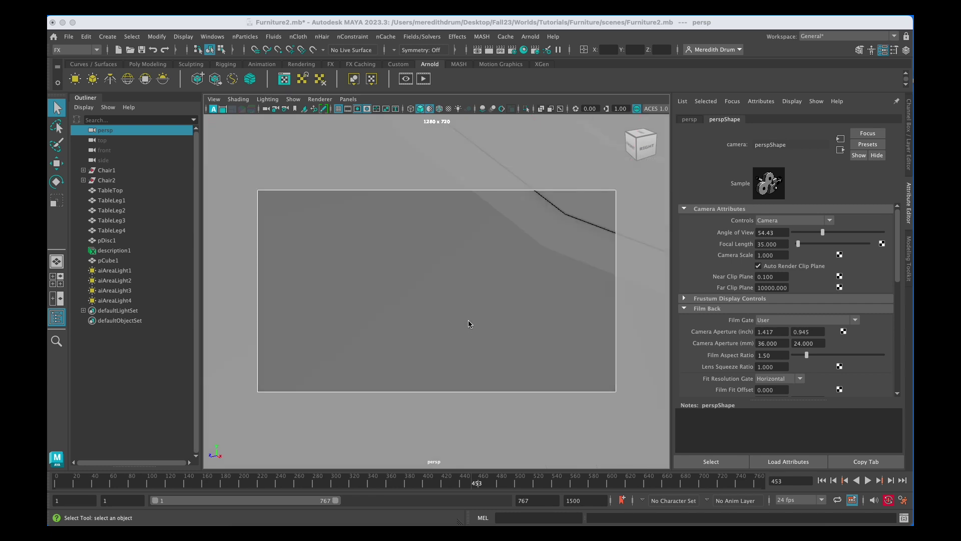
Orbit and dolly back to frame both chairs, the table and rug, then select TableLeg4.
scroll(468, 323, down, 4)
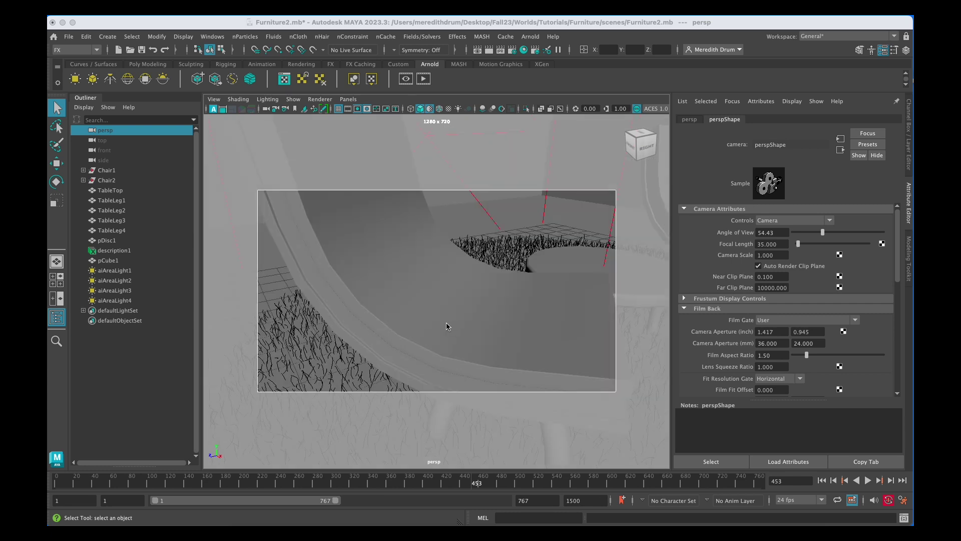
alt+drag(447, 326, 402, 329)
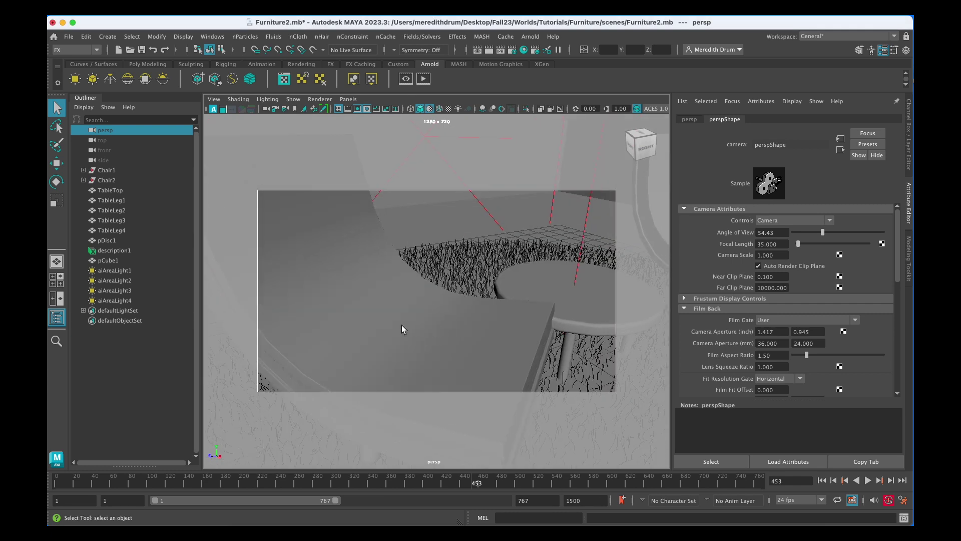
scroll(401, 325, down, 5)
scroll(401, 326, up, 2)
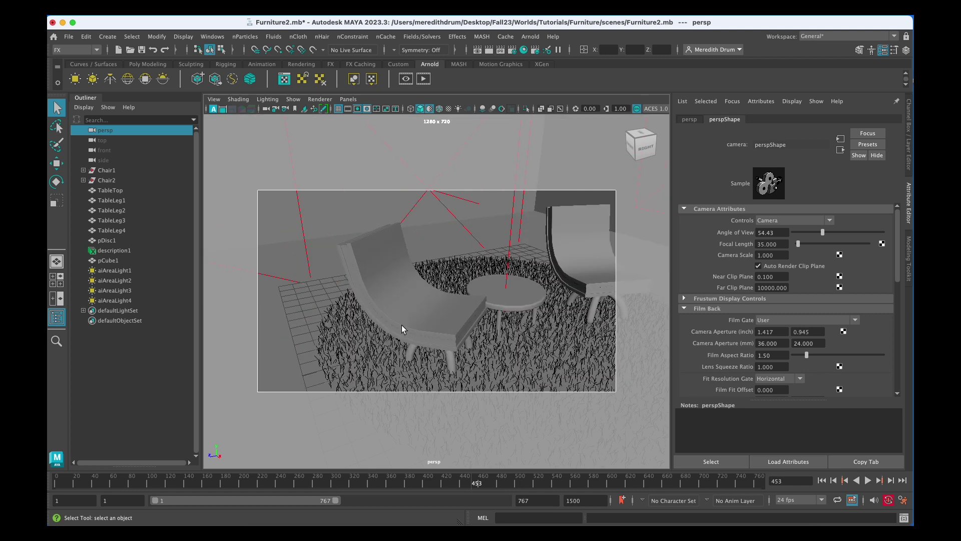
scroll(401, 325, up, 3)
scroll(401, 327, down, 3)
click(501, 324)
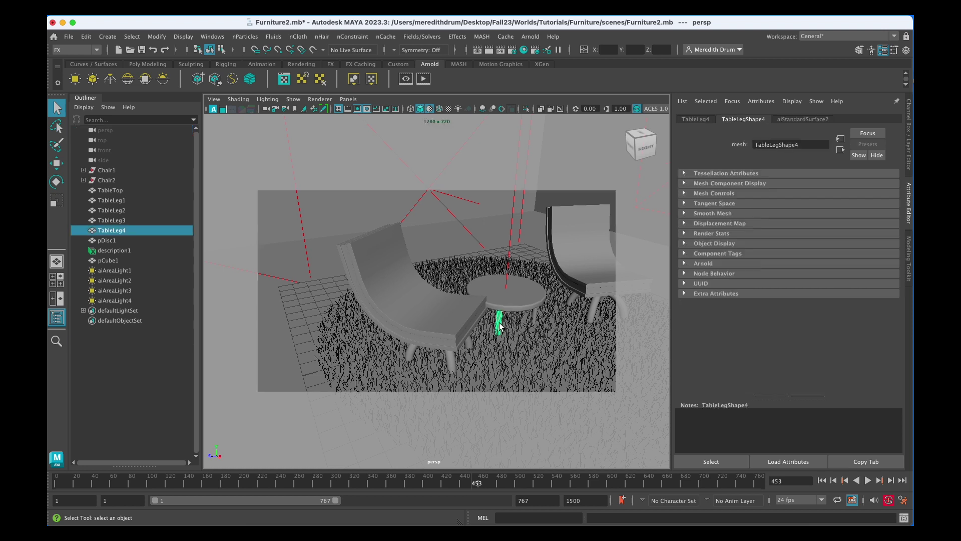